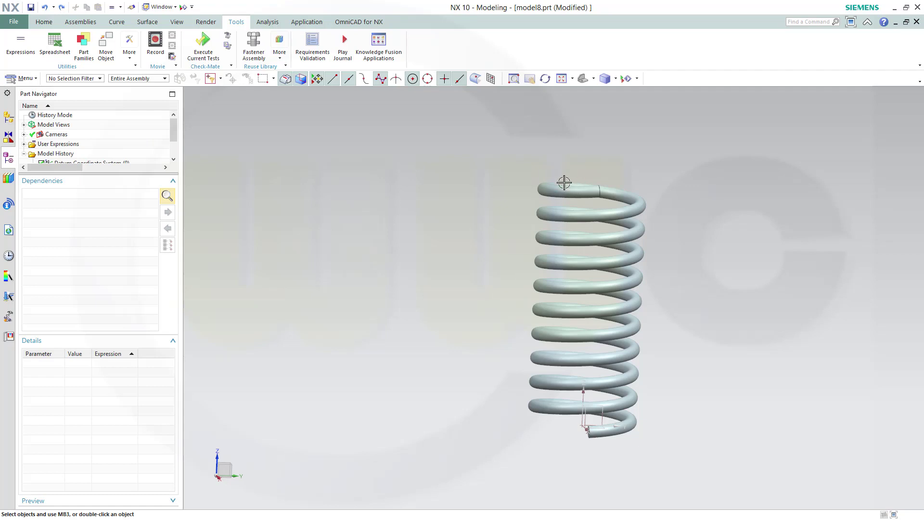
- Change the example spring's angle_alpha expression to 45 degrees so the helix tilts
click(584, 395)
click(20, 42)
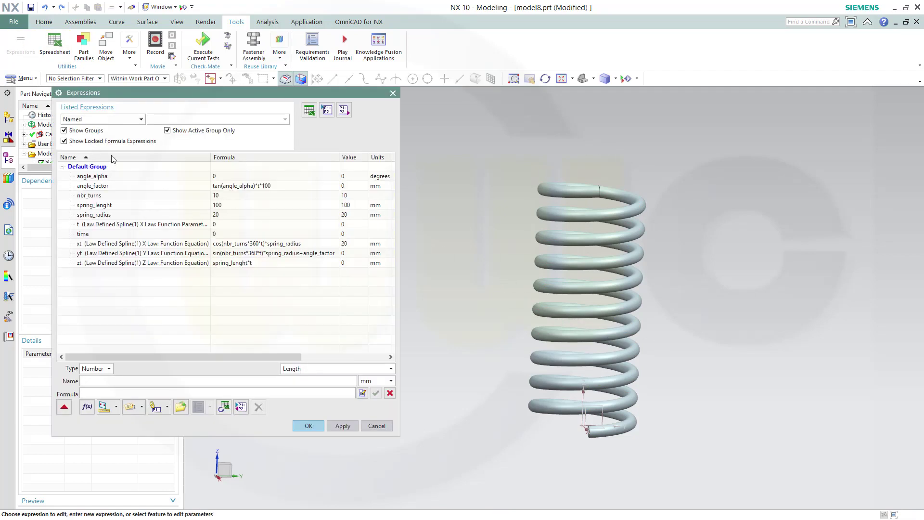
click(219, 177)
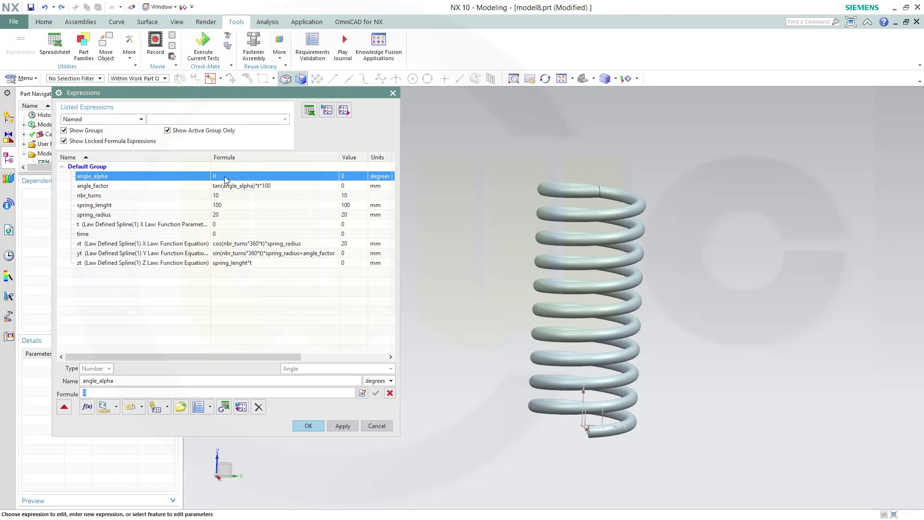
text(45)
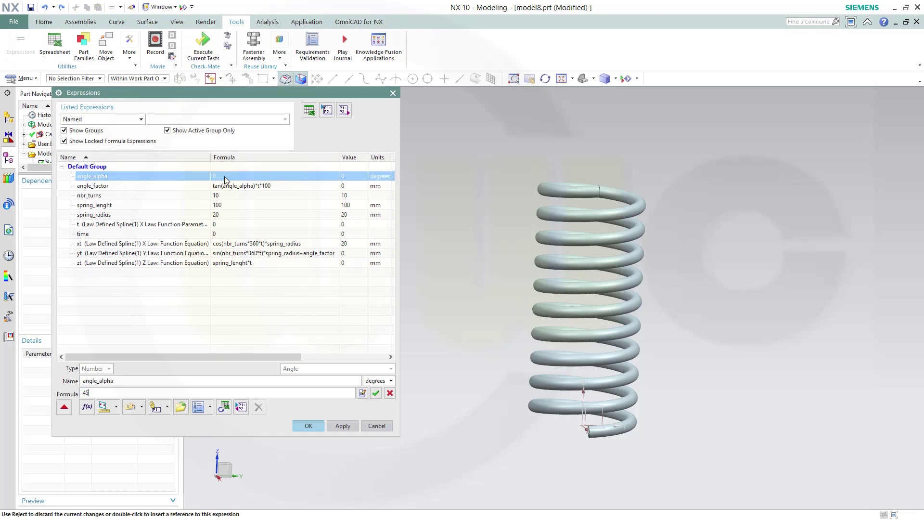
click(311, 428)
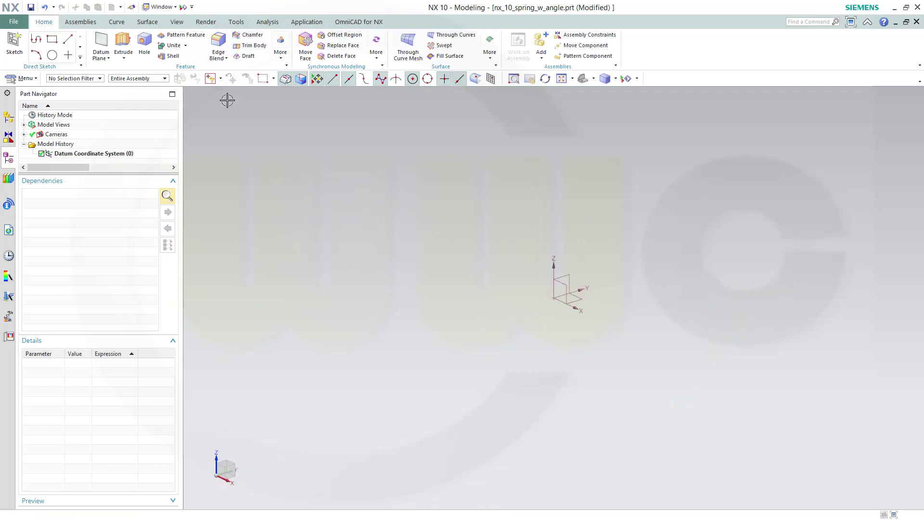
- Create a unitless Constant expression named t with formula 0
click(236, 22)
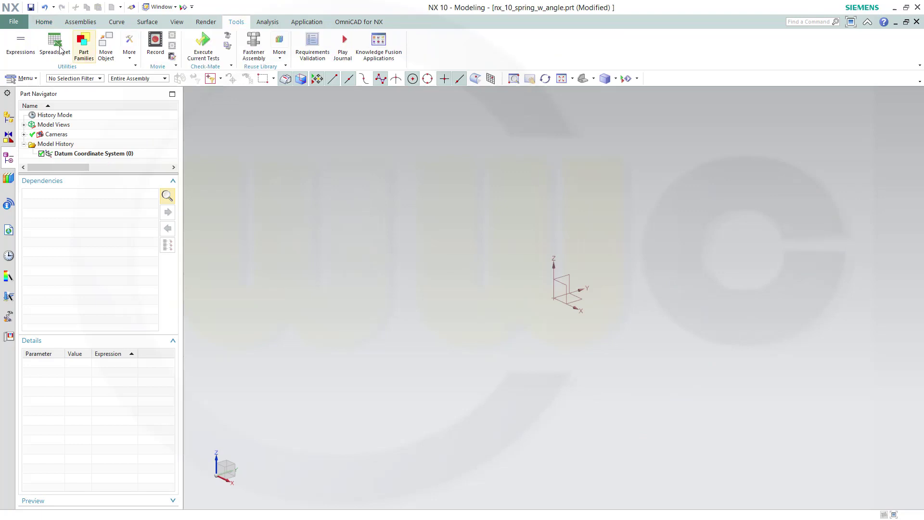
click(21, 43)
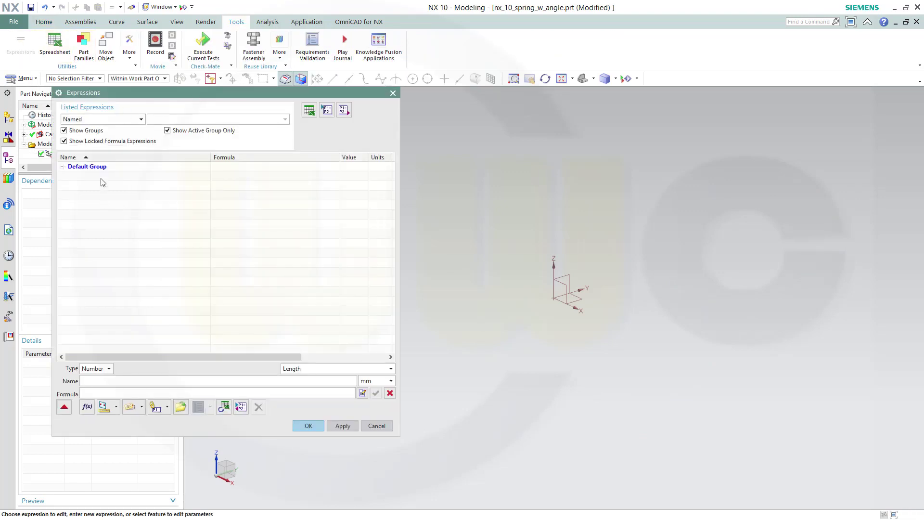
click(101, 381)
text(t)
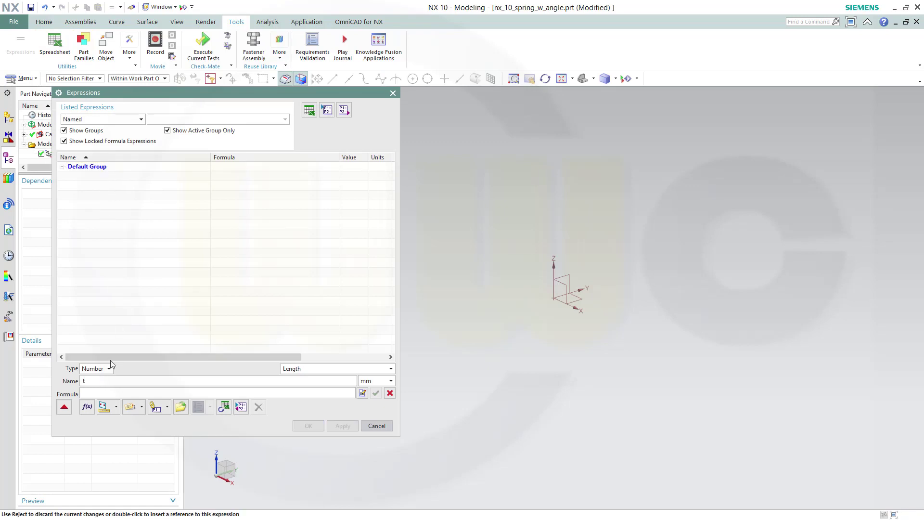
click(390, 369)
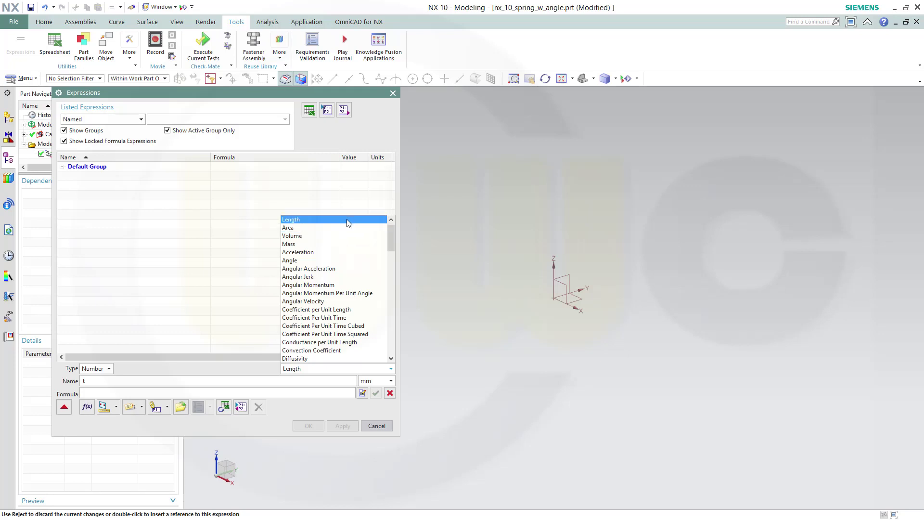
scroll(394, 239, up, 1)
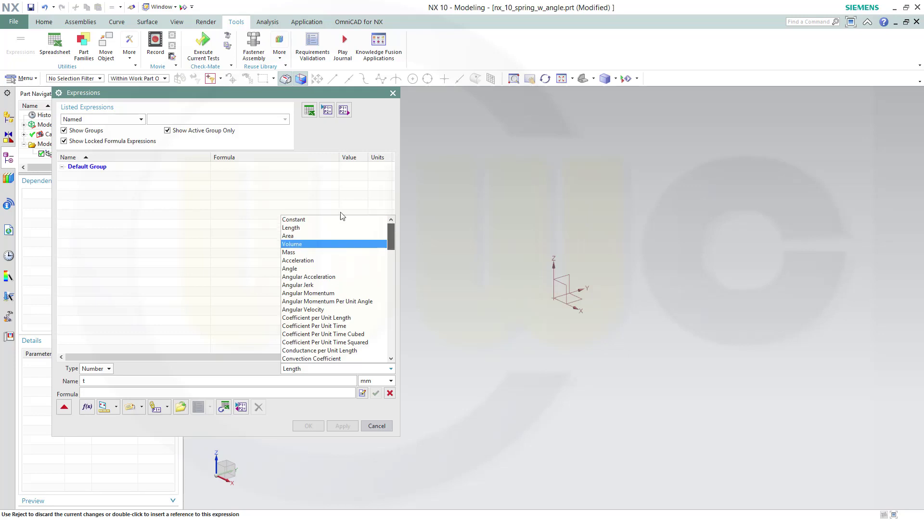
click(307, 220)
click(119, 390)
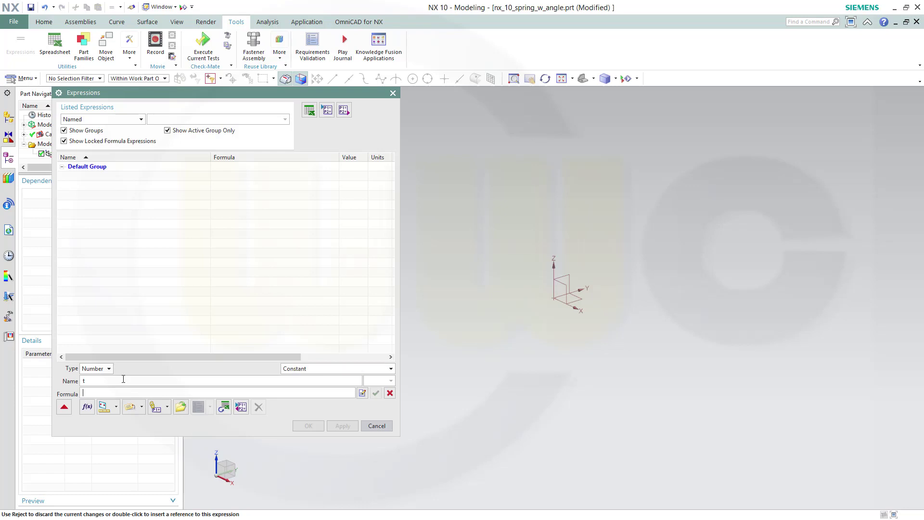
text(0)
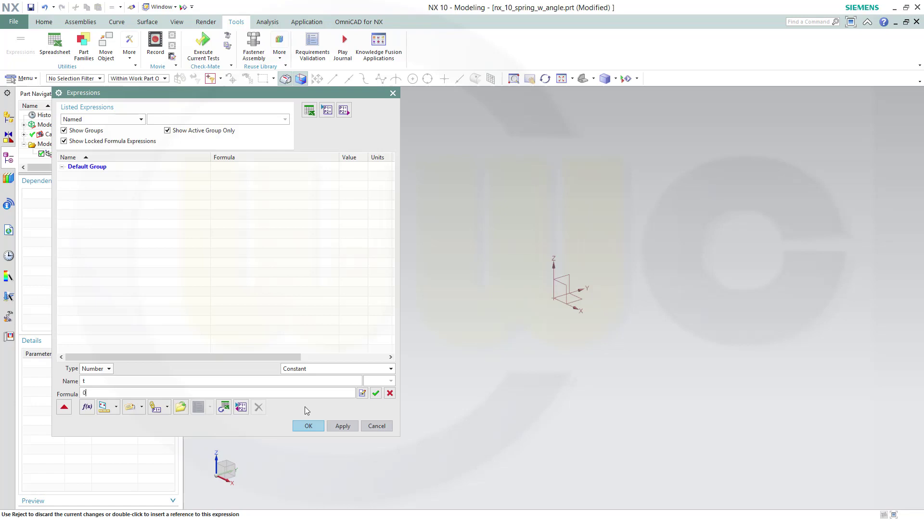
click(342, 426)
- Add spring_angle as an Angle expression equal to 0 degrees
text(an)
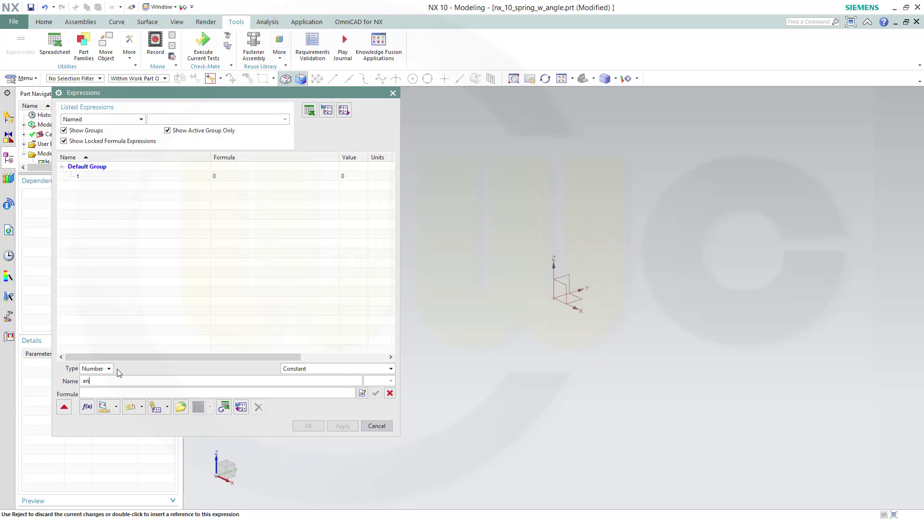
key(BackSpace)
key(BackSpace)
text(spring_a)
click(391, 369)
click(344, 269)
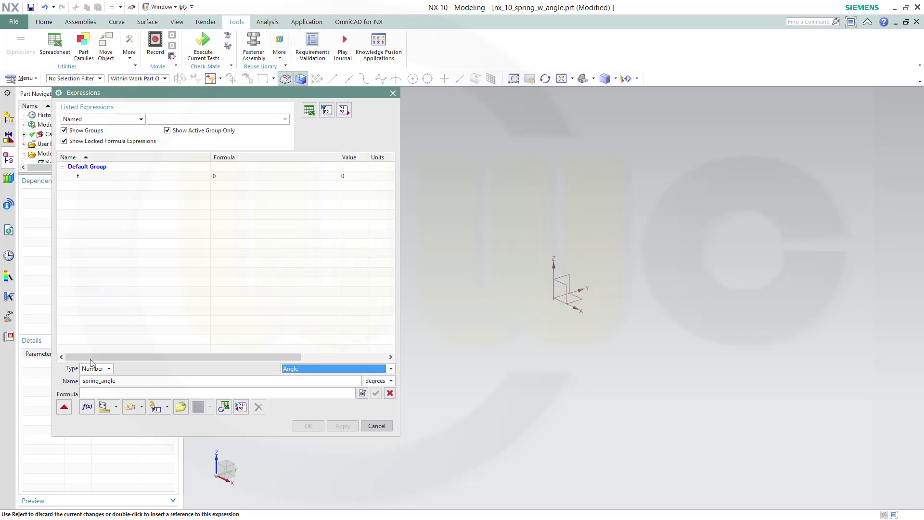
click(104, 393)
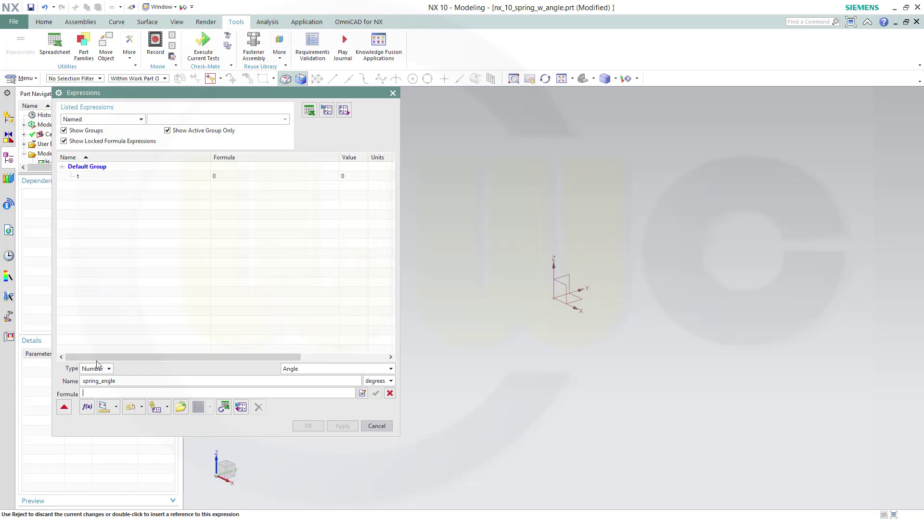
text(0)
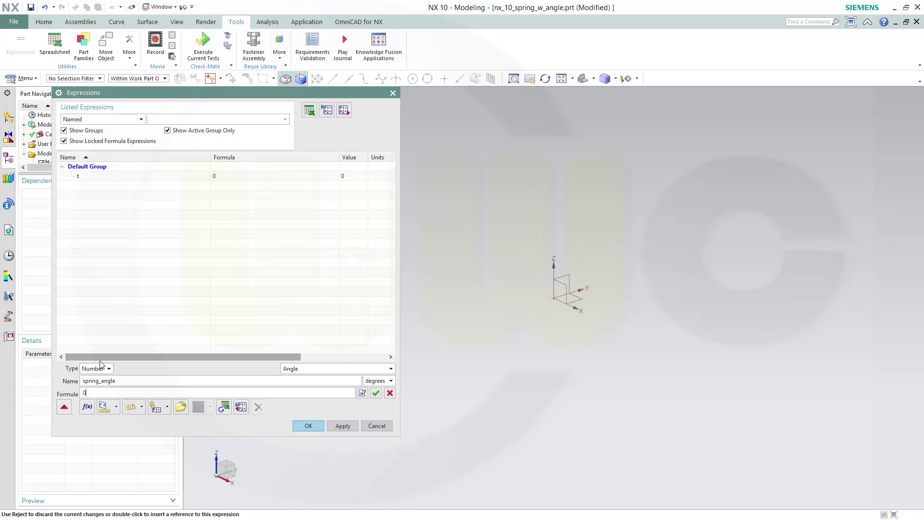
click(376, 393)
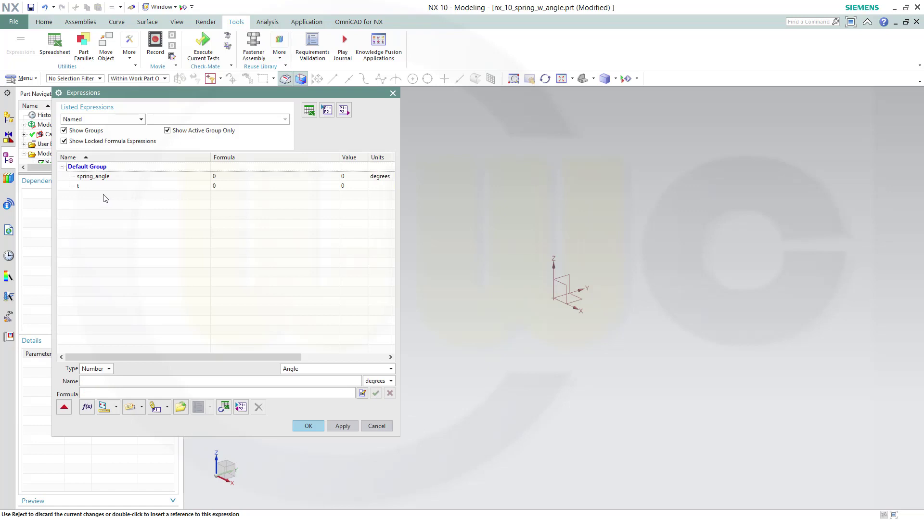
- Add spring_radius as a Length expression equal to 20 mm
click(112, 381)
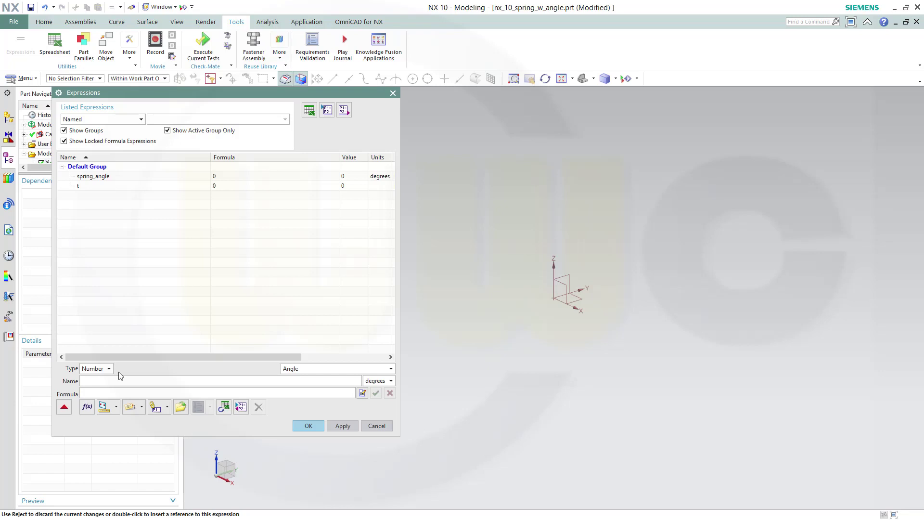
text(spring_radius)
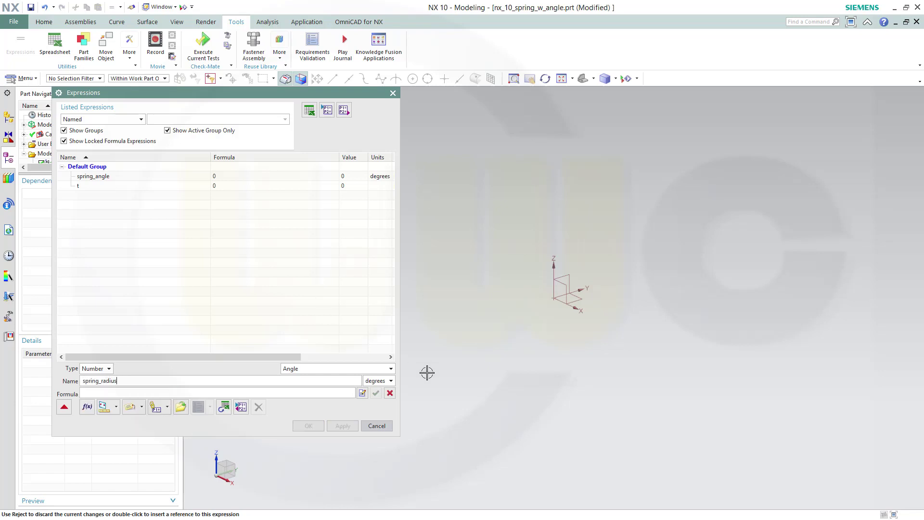
click(389, 368)
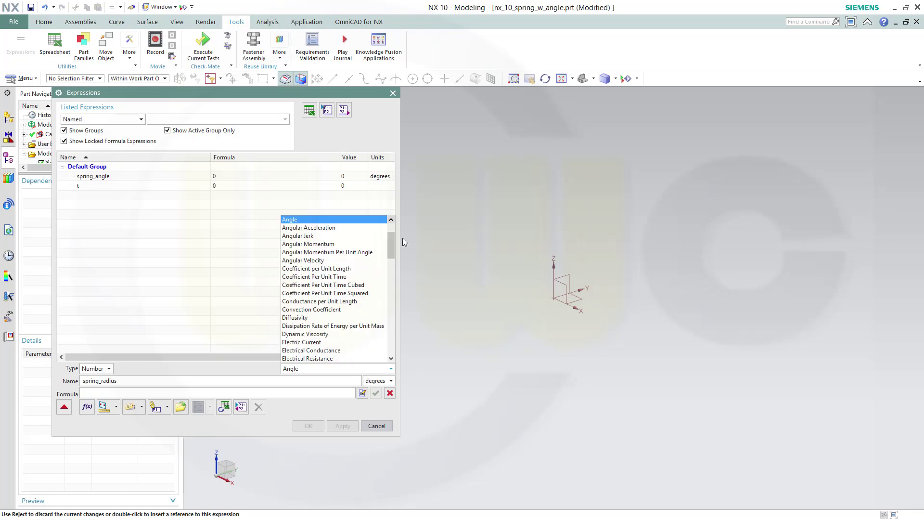
scroll(392, 234, up, 2)
click(310, 224)
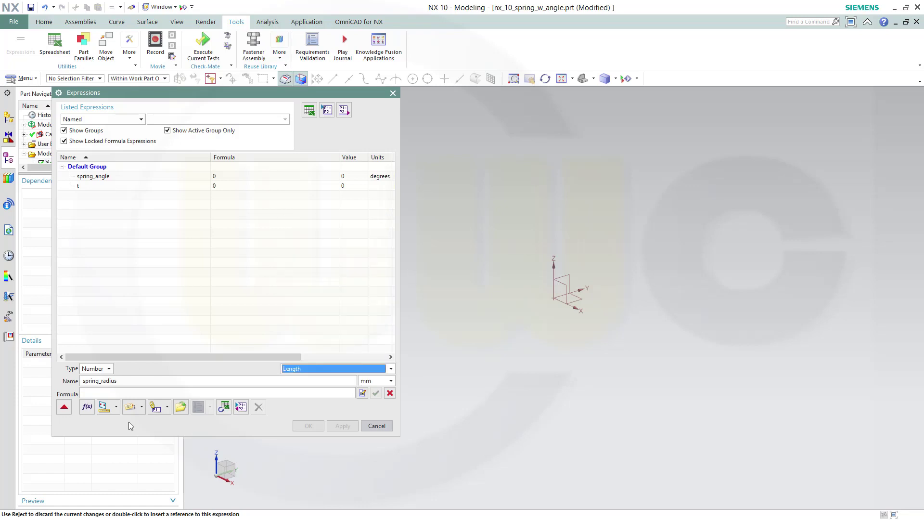
click(116, 392)
text(2)
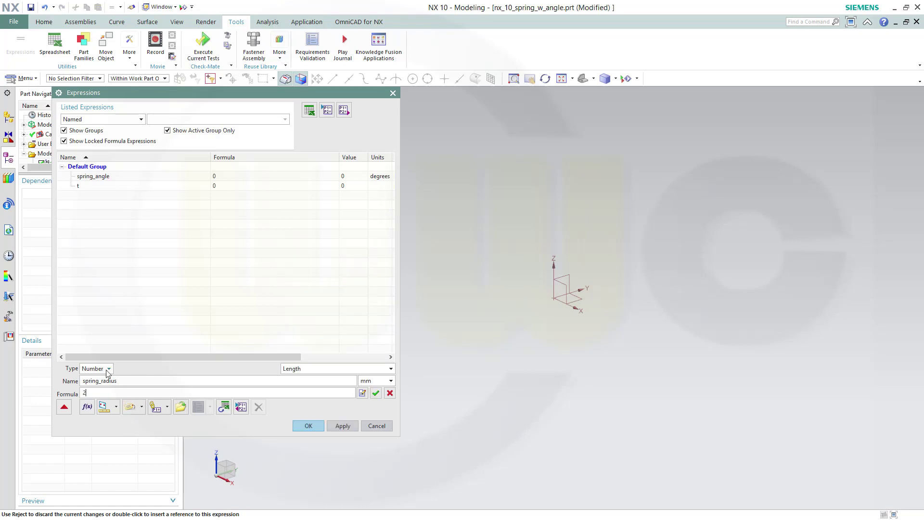
text(0)
click(343, 426)
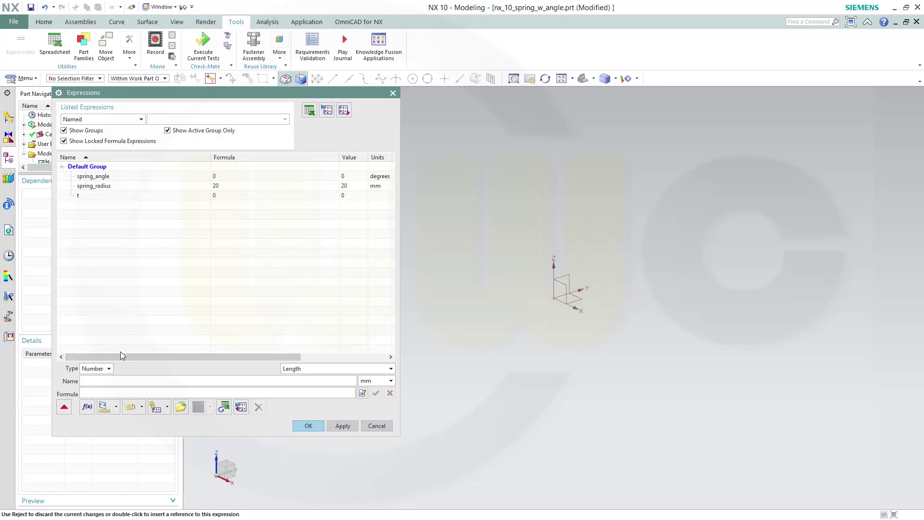
- Add spring_height = 100 mm and a unitless constant turn_number = 10
text(spring)
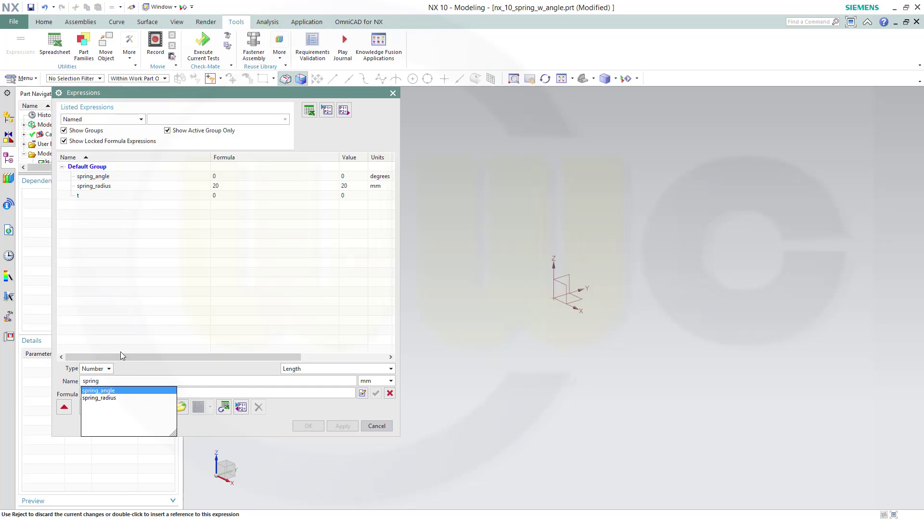
text(_height)
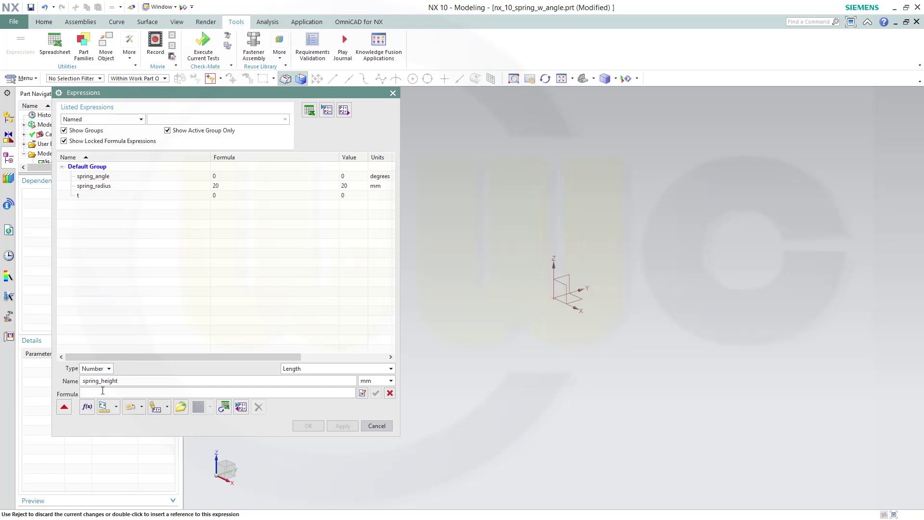
text(100)
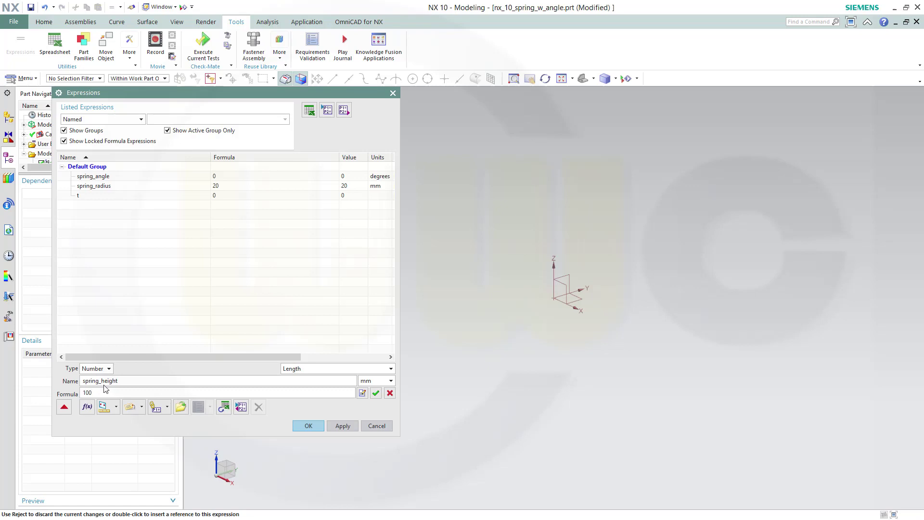
click(340, 428)
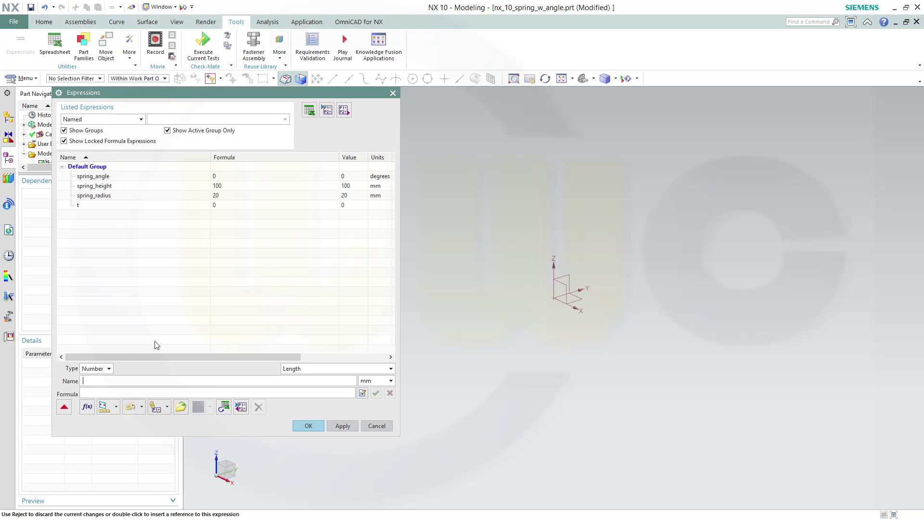
click(391, 368)
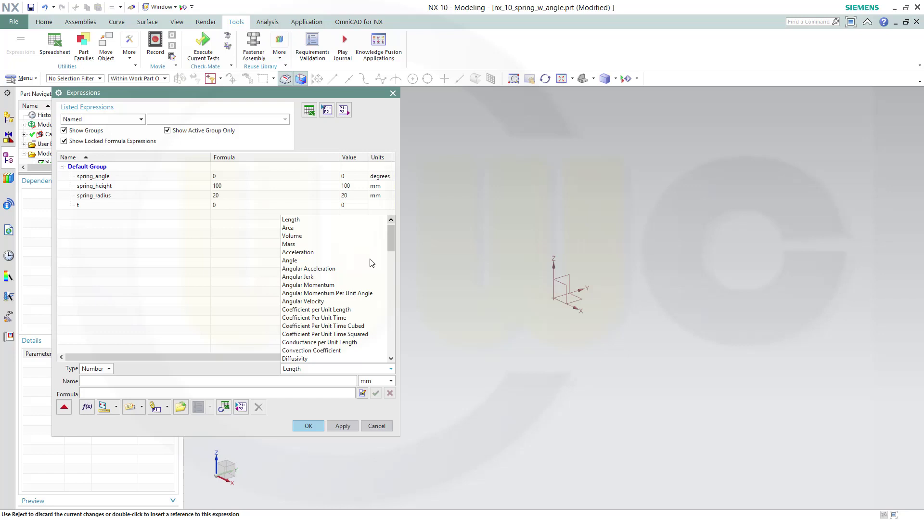
click(293, 220)
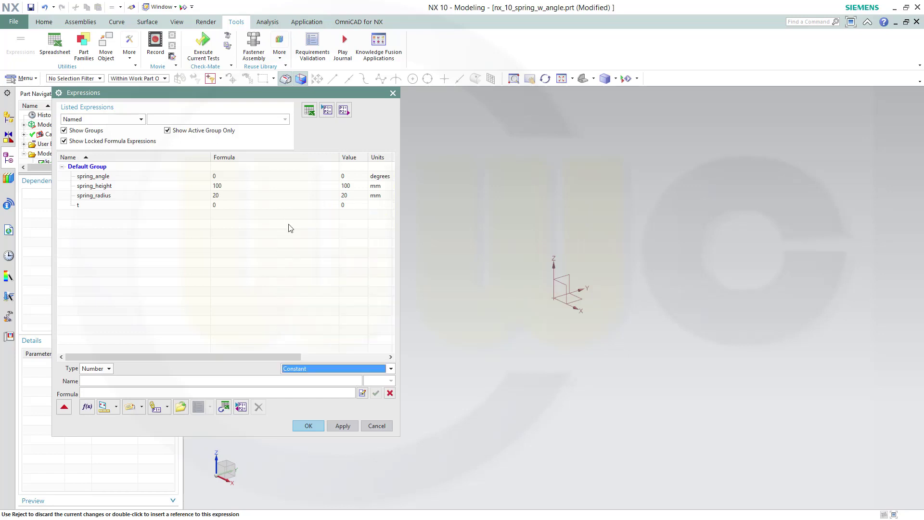
click(128, 381)
text(s)
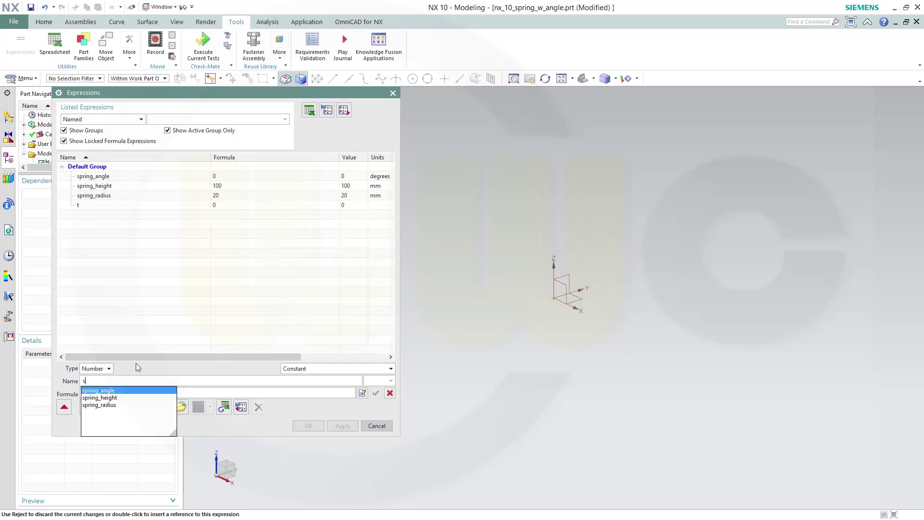
key(BackSpace)
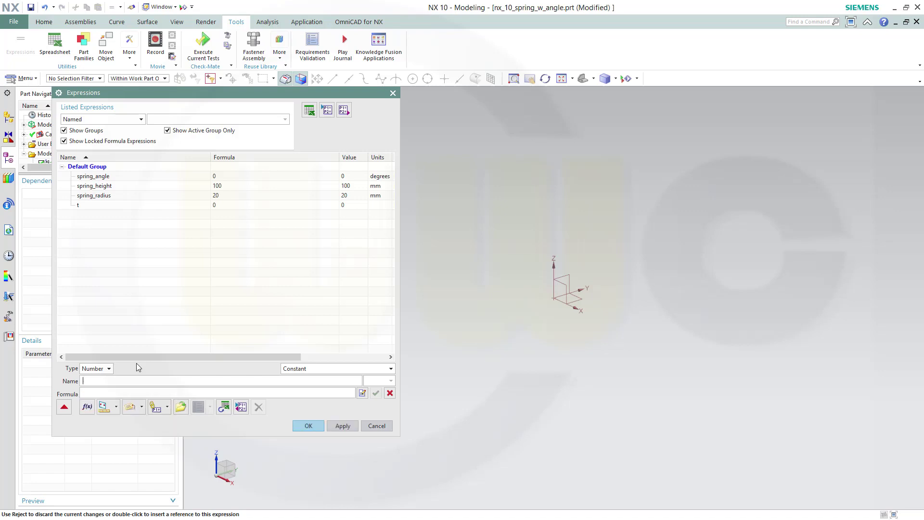
text(turn)
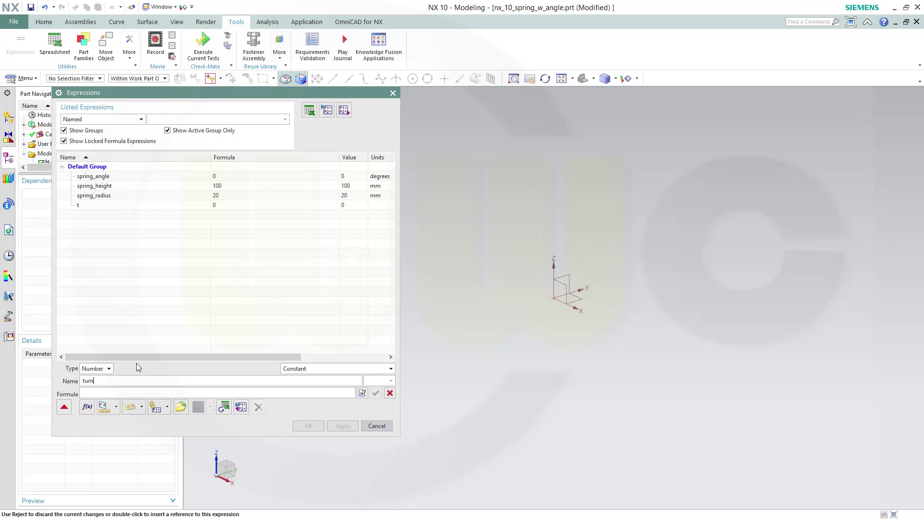
text(_number)
key(Tab)
text(10)
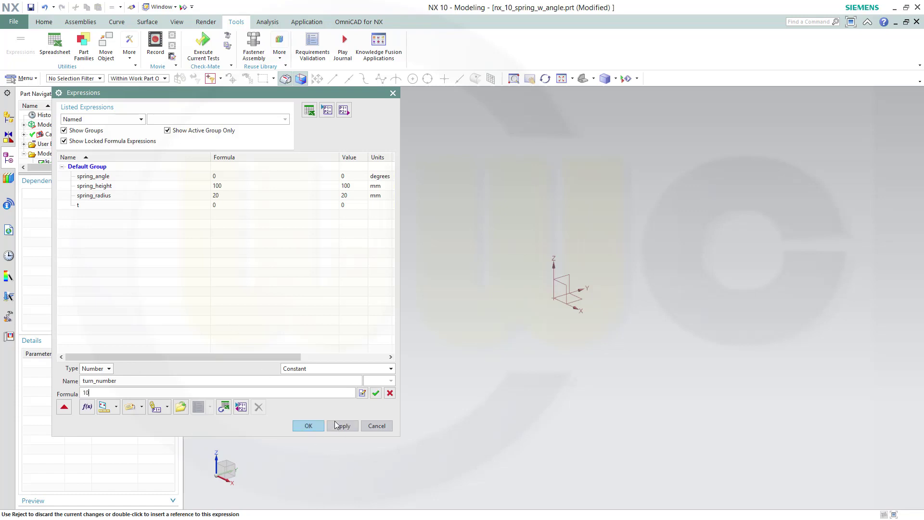
click(348, 426)
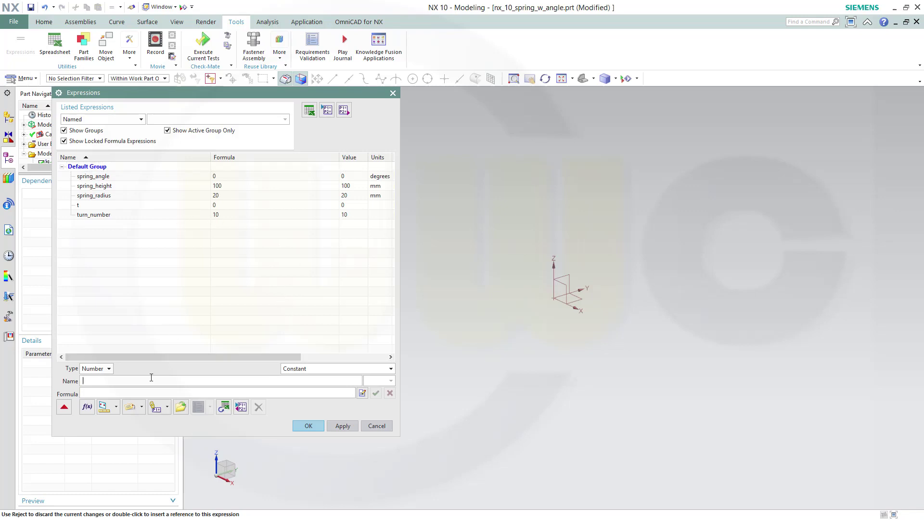
- Add the unitless constant scale_factor = 100
text(scale_factor)
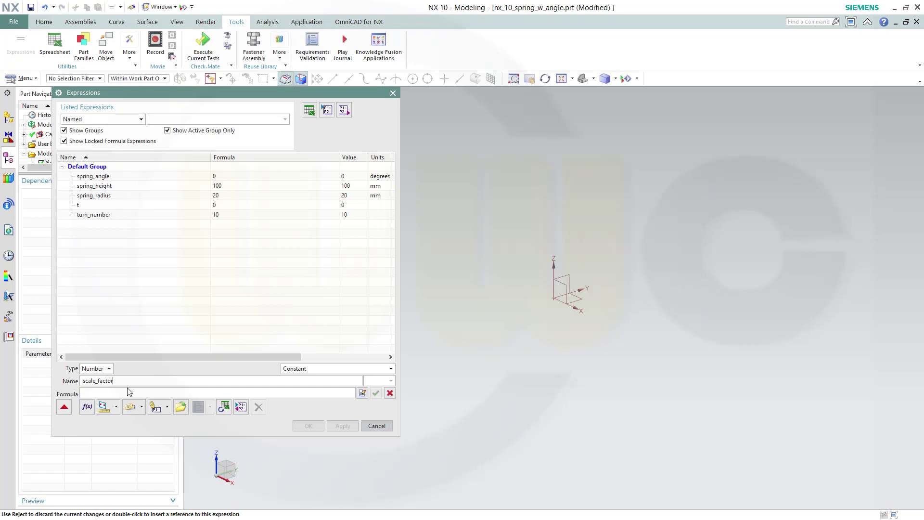
click(127, 392)
text(100)
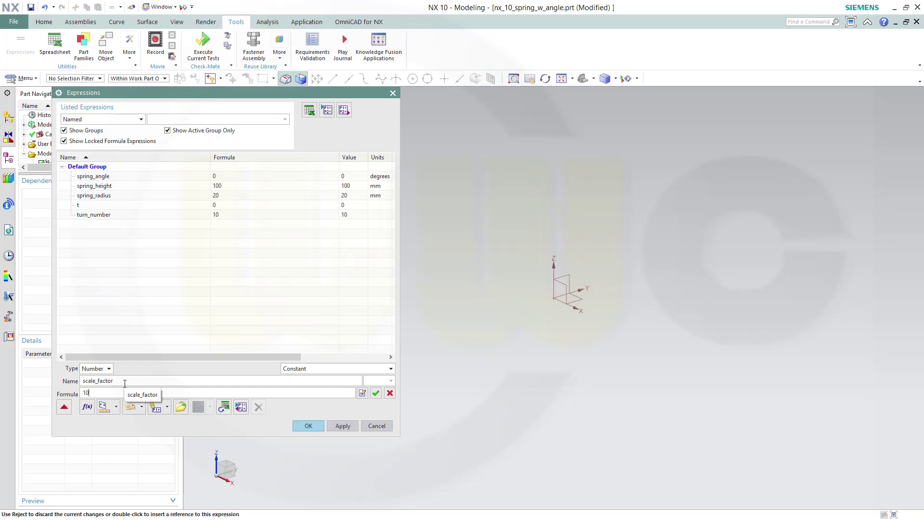
click(343, 425)
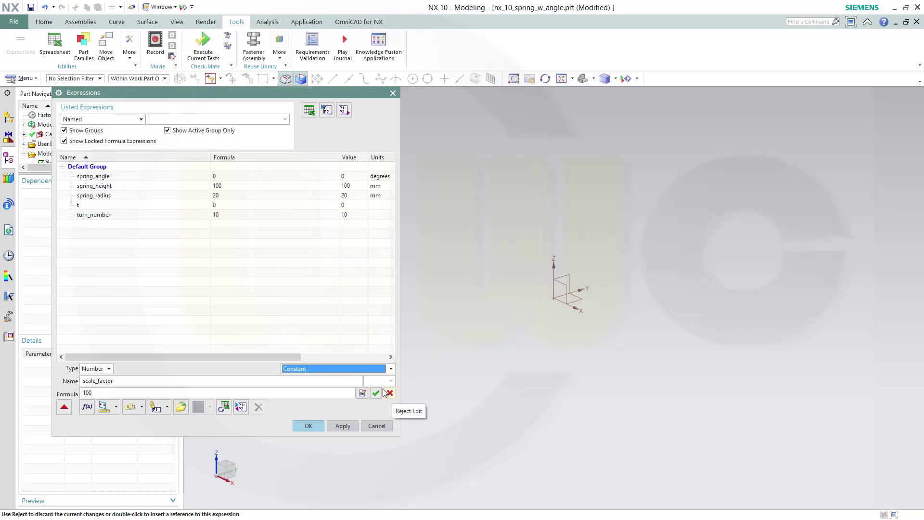
click(343, 425)
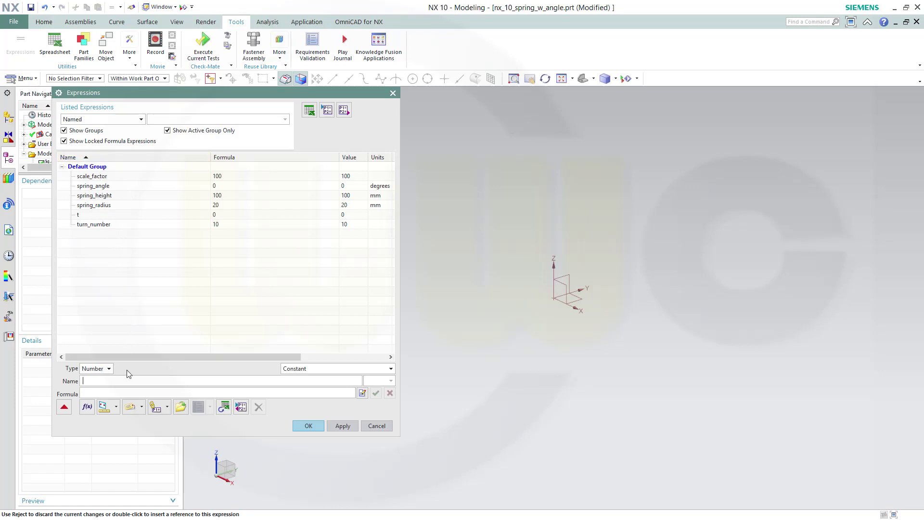
- Add xt = cos(turn_number*360*t) as a Length expression in mm
text(xt)
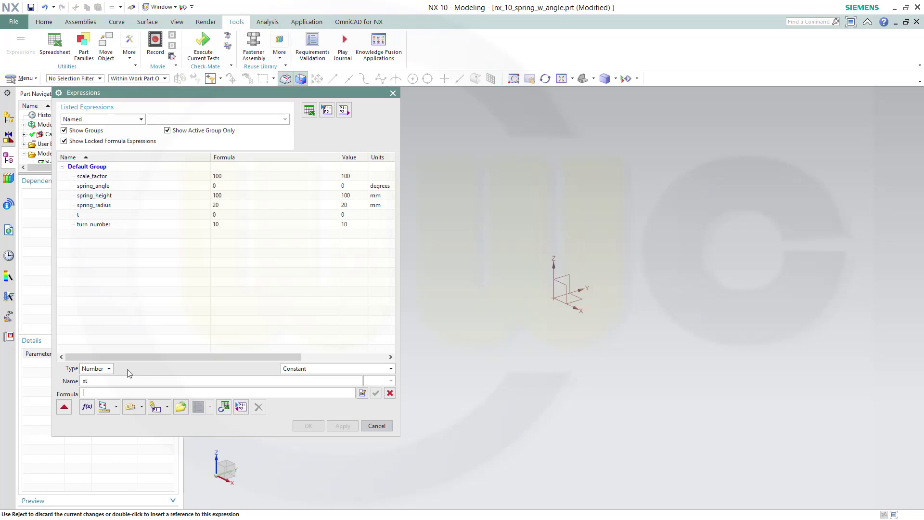
key(Tab)
text(cos()
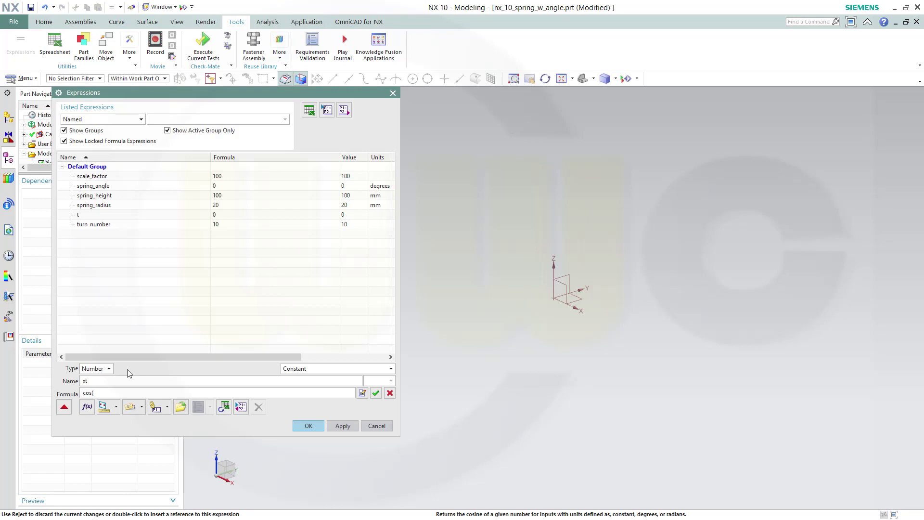
text(turn)
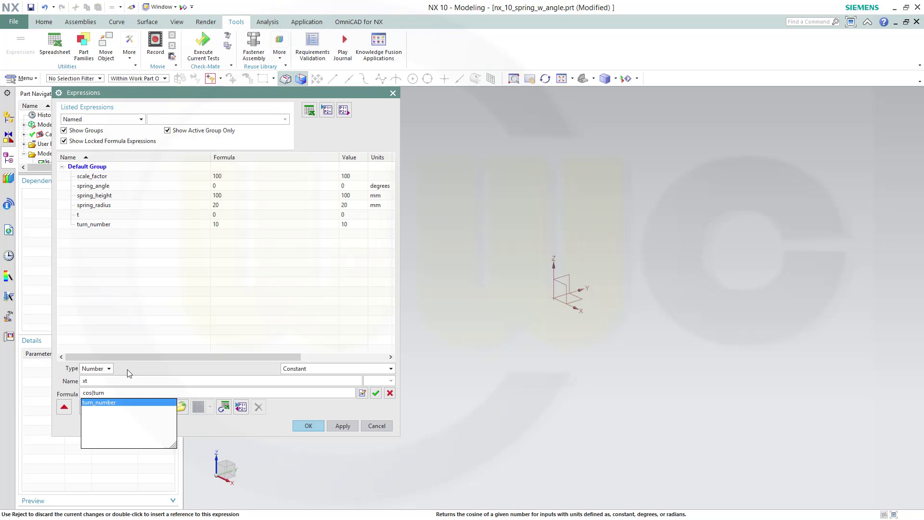
key(Return)
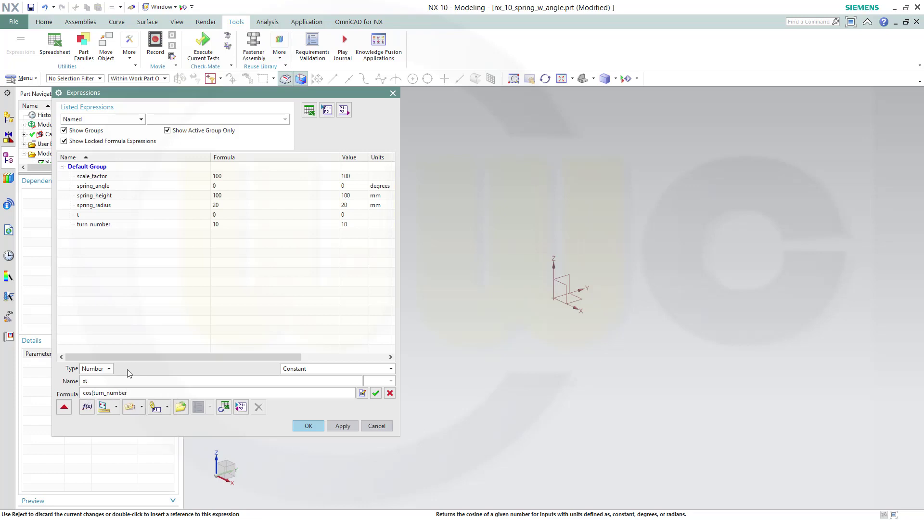
text(*360*t)
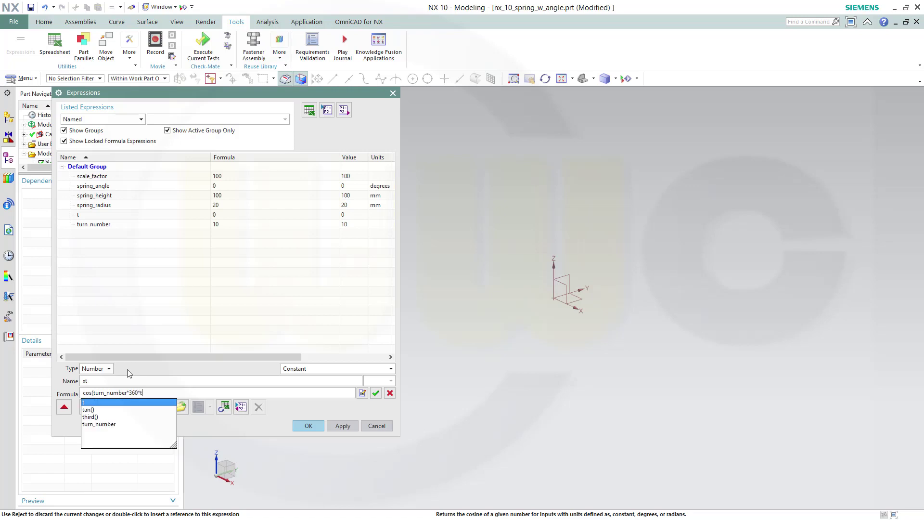
key(Escape)
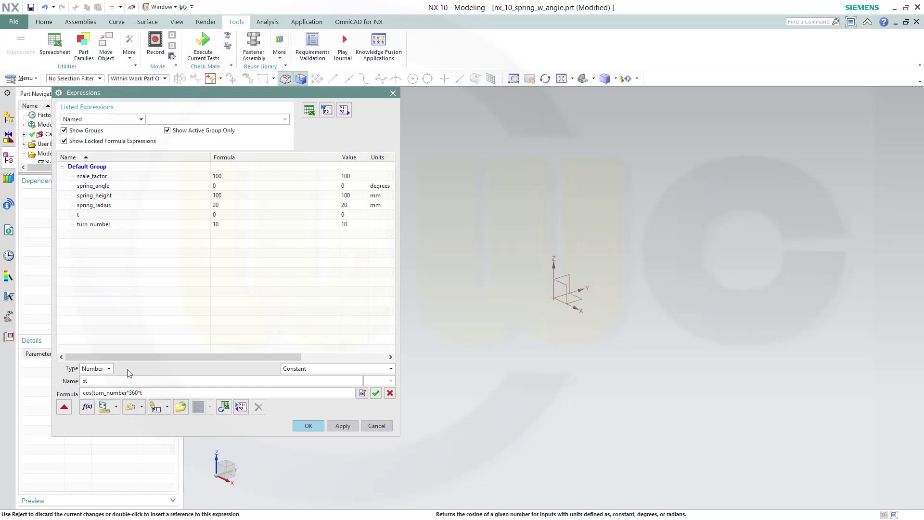
click(391, 367)
click(350, 227)
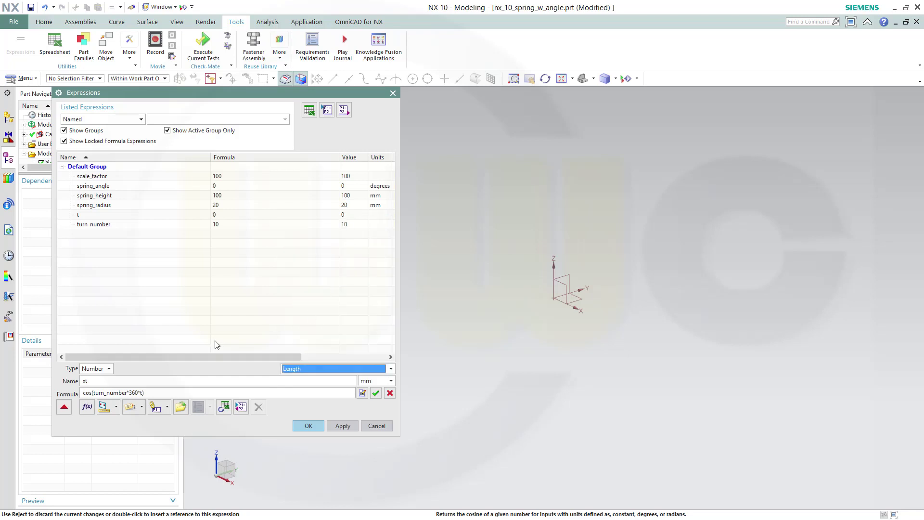
click(343, 426)
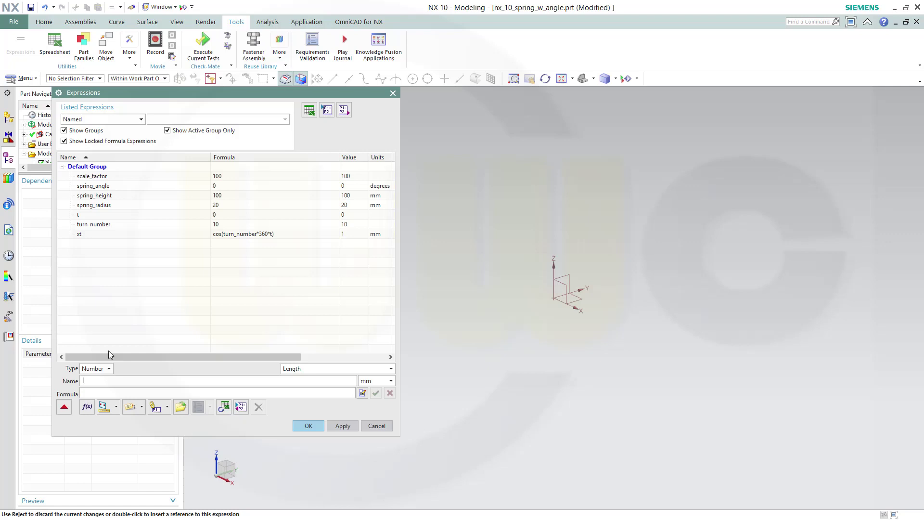
- Add yt = sin(turn_number*360*t) in mm, correcting the invalid 'sinus' to 'sin'
text(yt)
key(Tab)
key(Tab)
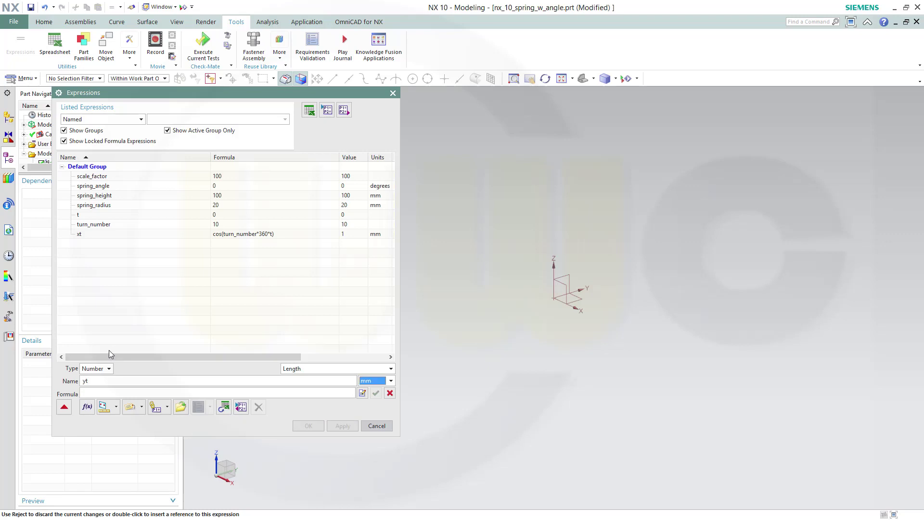
text(sinu)
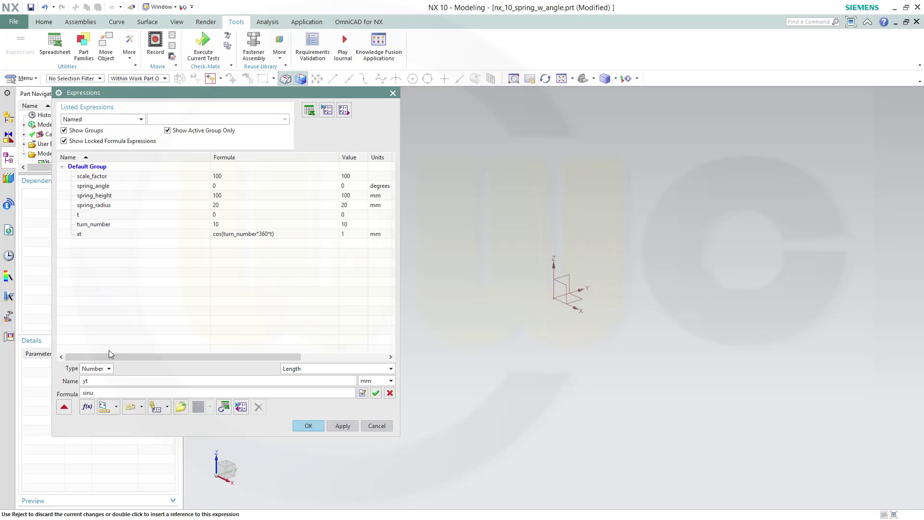
text(s(turn)
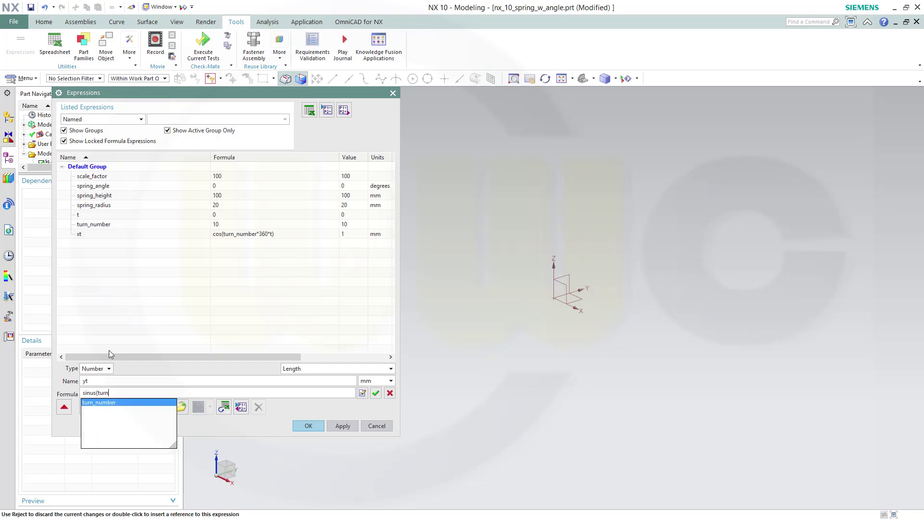
key(Return)
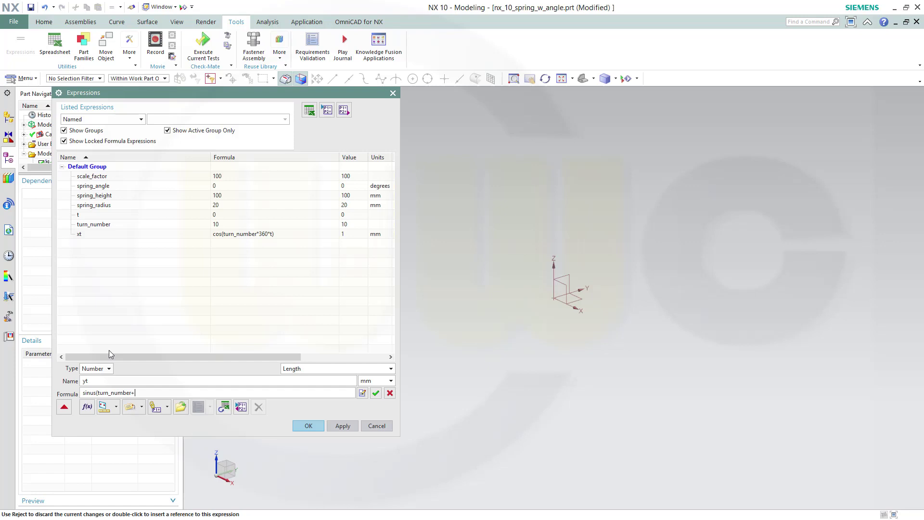
text(*360*)
click(342, 426)
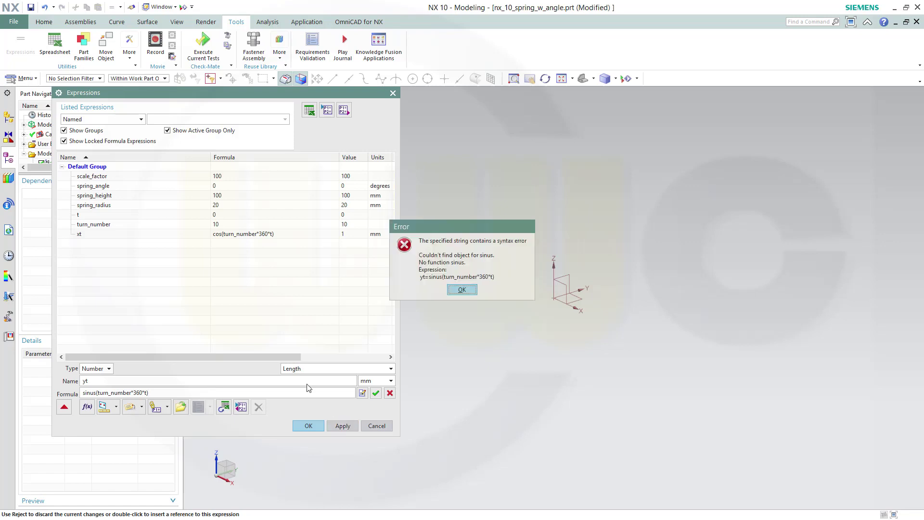
click(463, 289)
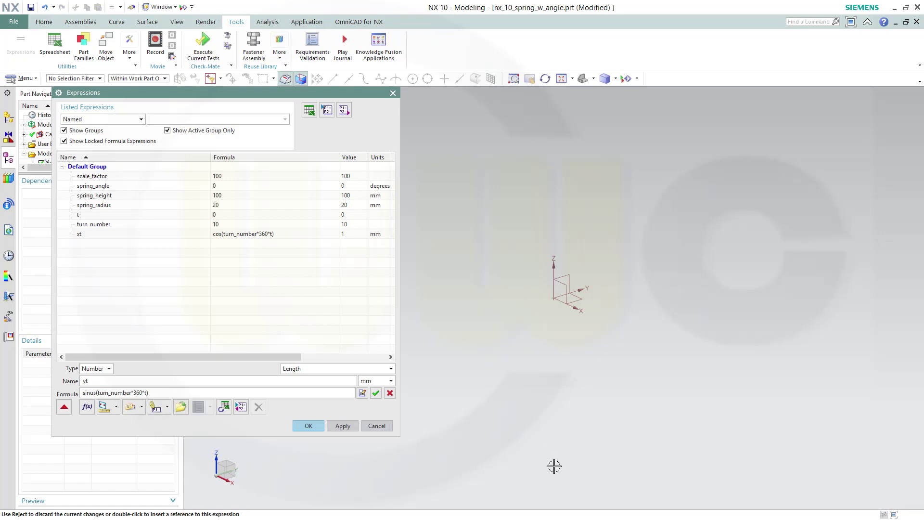
key(Delete)
key(Delete)
click(344, 427)
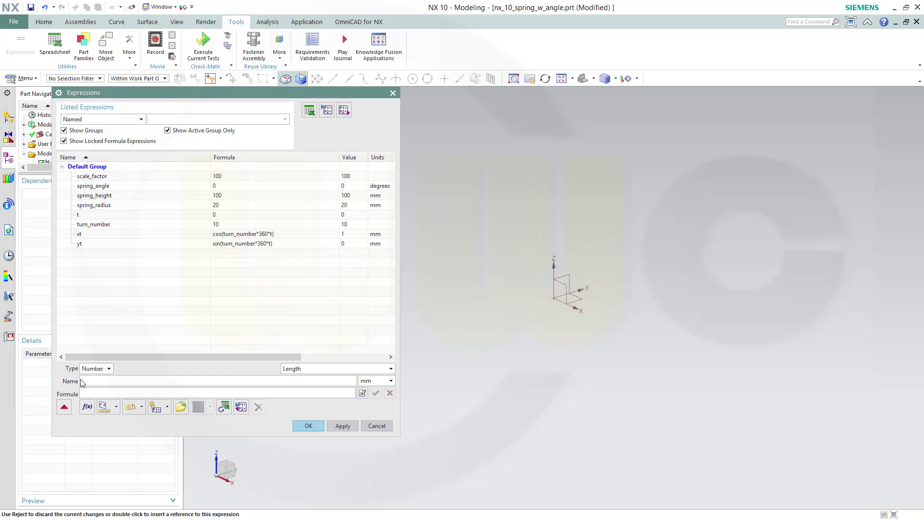
- Add zt with formula spring_height*t to the expression list
text(zt)
key(Tab)
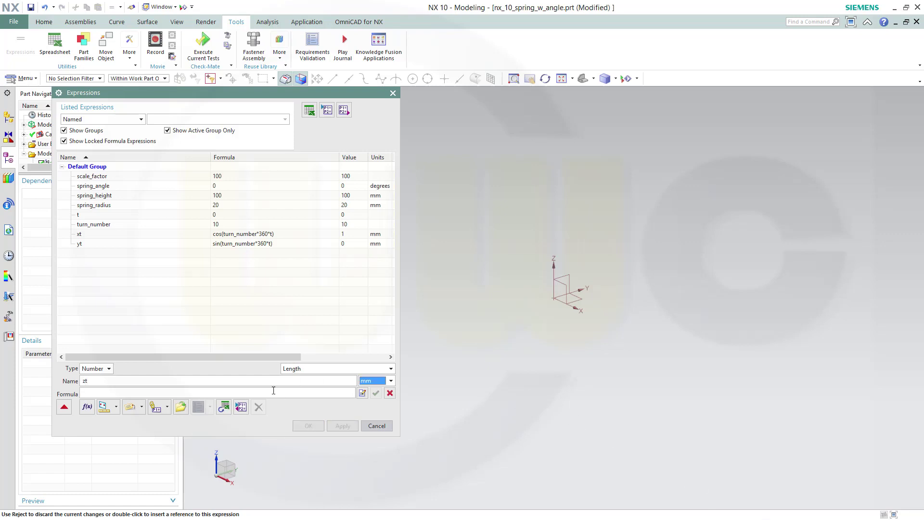
key(Tab)
text(sprin)
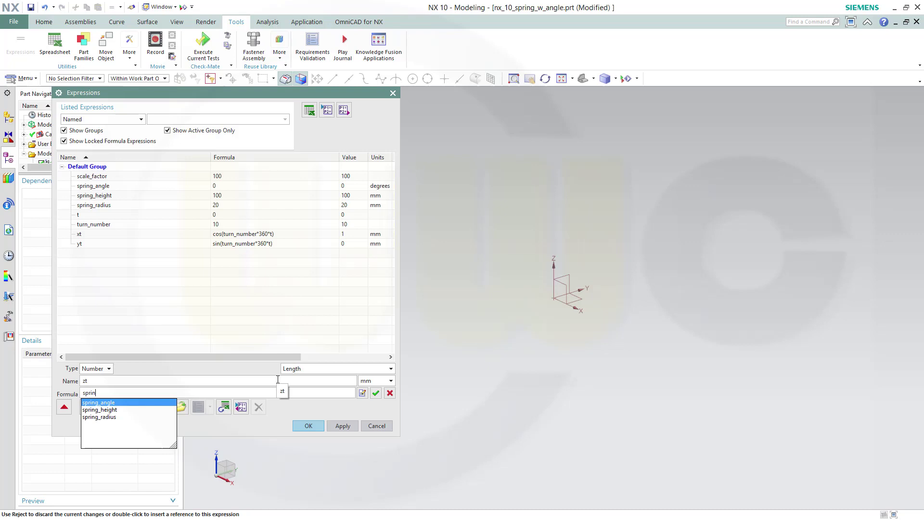
text(g)
key(Down)
key(Return)
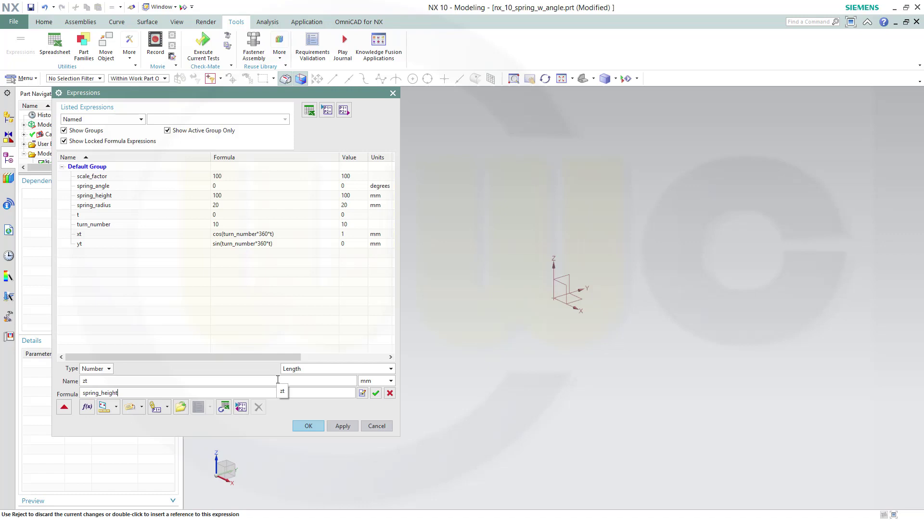
text(*t)
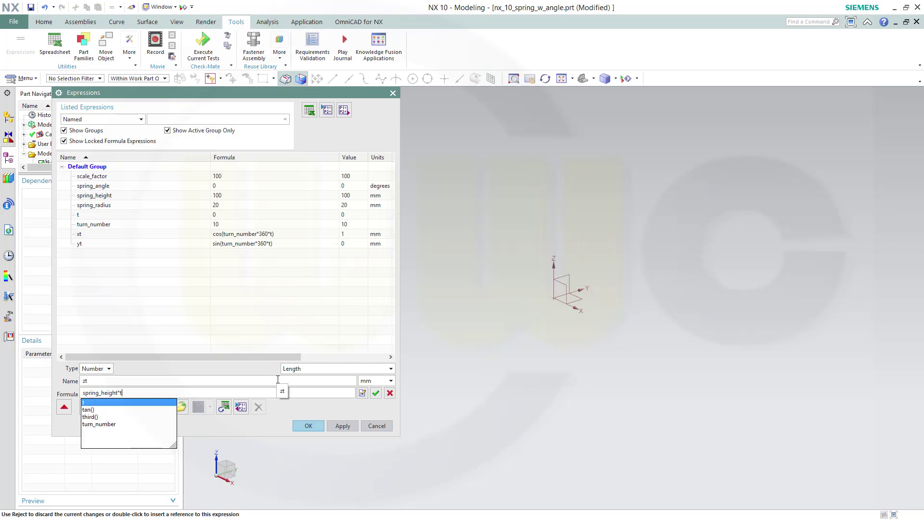
key(Return)
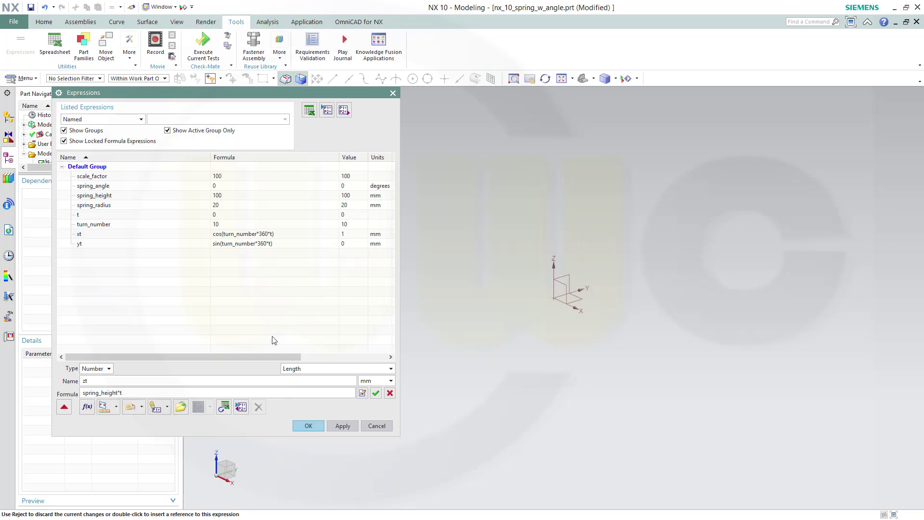
click(342, 429)
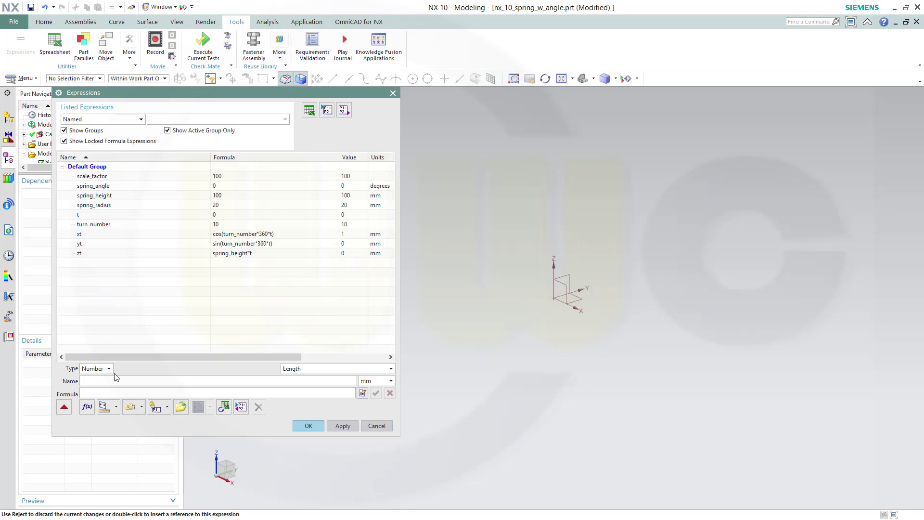
- Add angle_factor = tan(spring_angle), retyping the name after a misspelled start
text(ang)
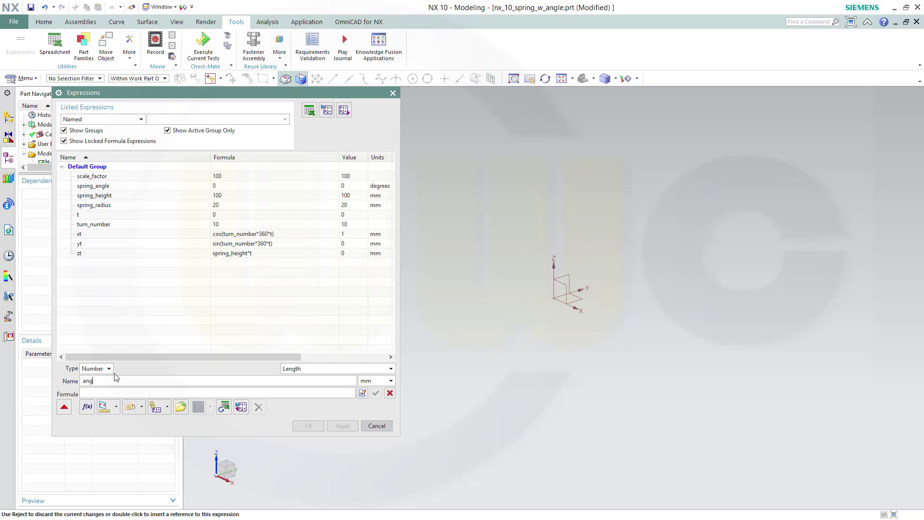
text(le_factor)
key(Tab)
key(Tab)
text(tan)
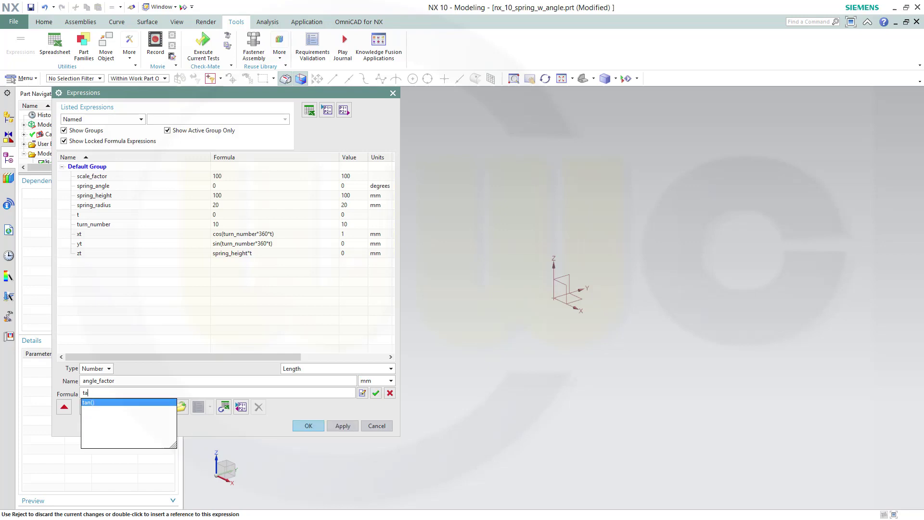
key(BackSpace)
key(BackSpace)
key(BackSpace)
click(145, 381)
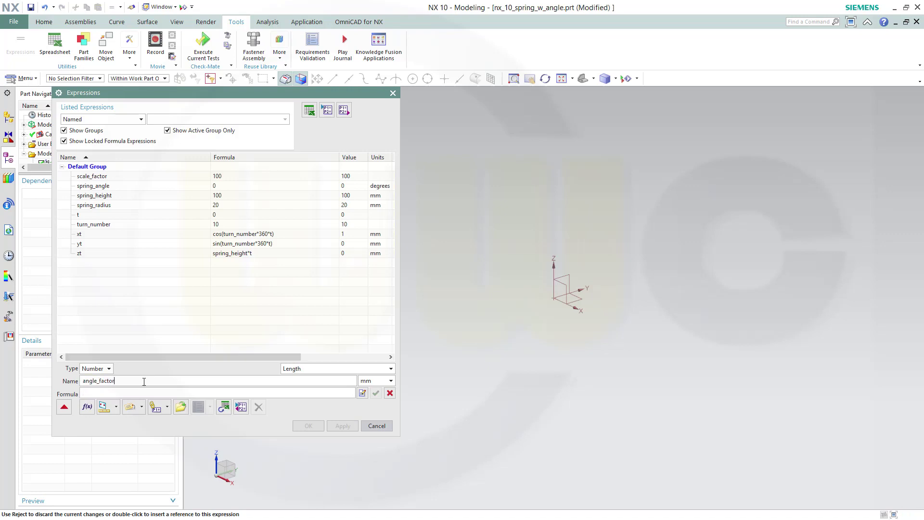
key(BackSpace)
key(BackSpace)
key(BackSpace)
key(BackSpace)
key(BackSpace)
key(BackSpace)
key(BackSpace)
key(BackSpace)
key(BackSpace)
key(BackSpace)
key(BackSpace)
text(spring)
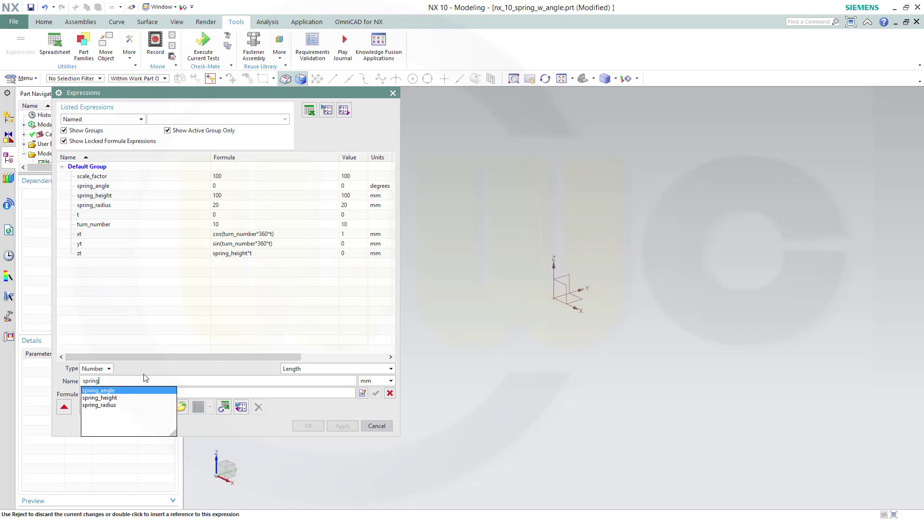
text(_agnle)
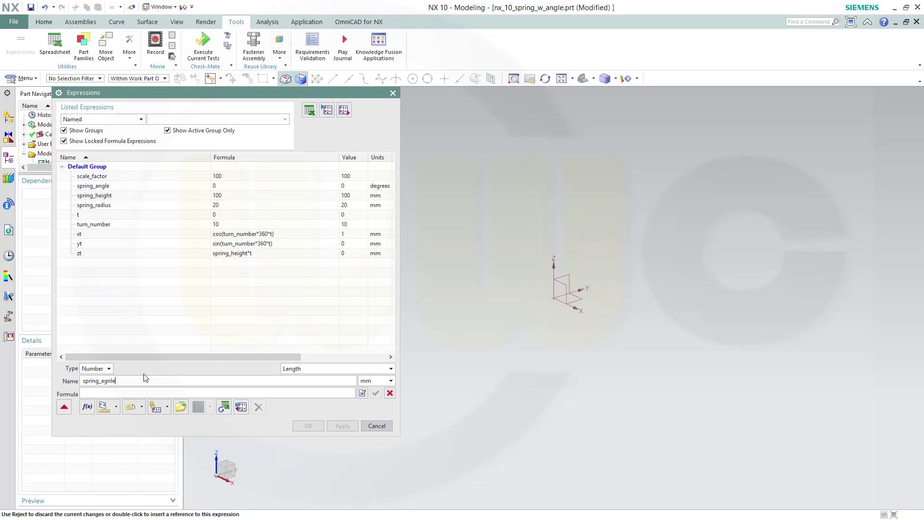
key(BackSpace)
key(BackSpace)
key(BackSpace)
key(BackSpace)
key(BackSpace)
key(BackSpace)
key(BackSpace)
key(BackSpace)
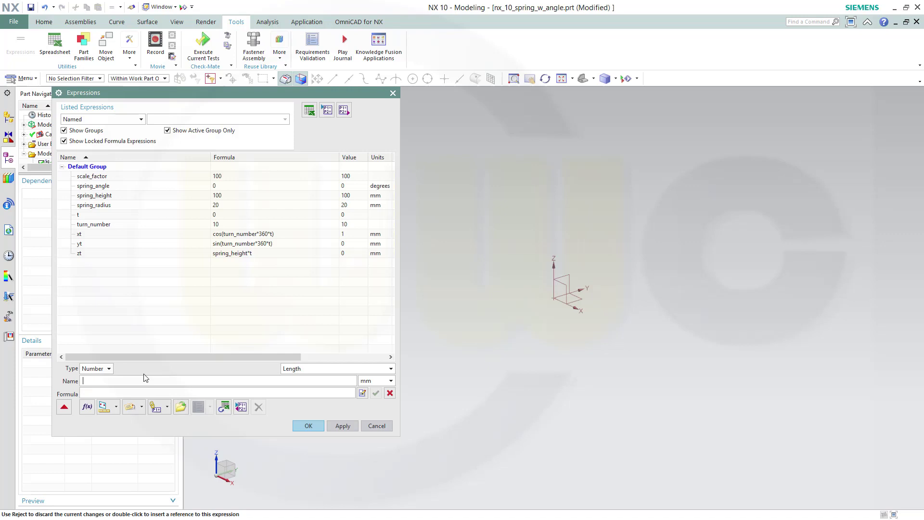
text(angle_)
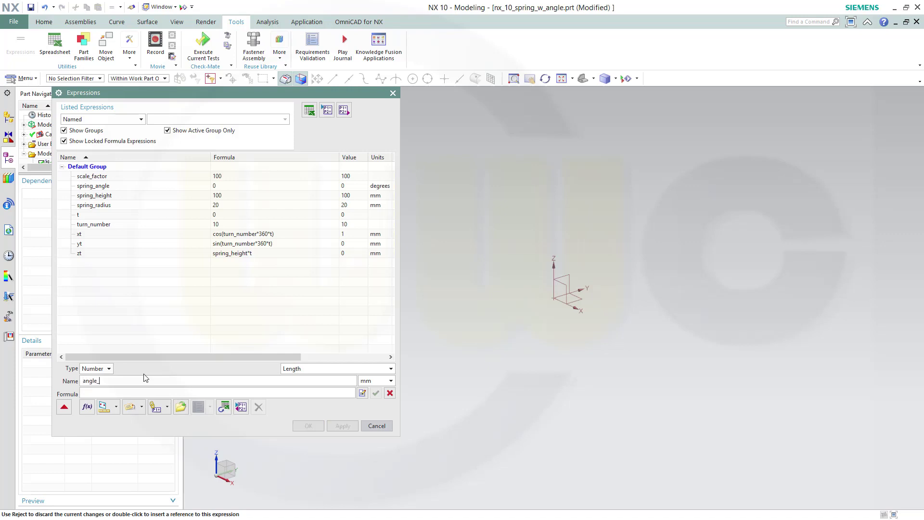
text(factor)
key(Tab)
key(Tab)
text(tan)
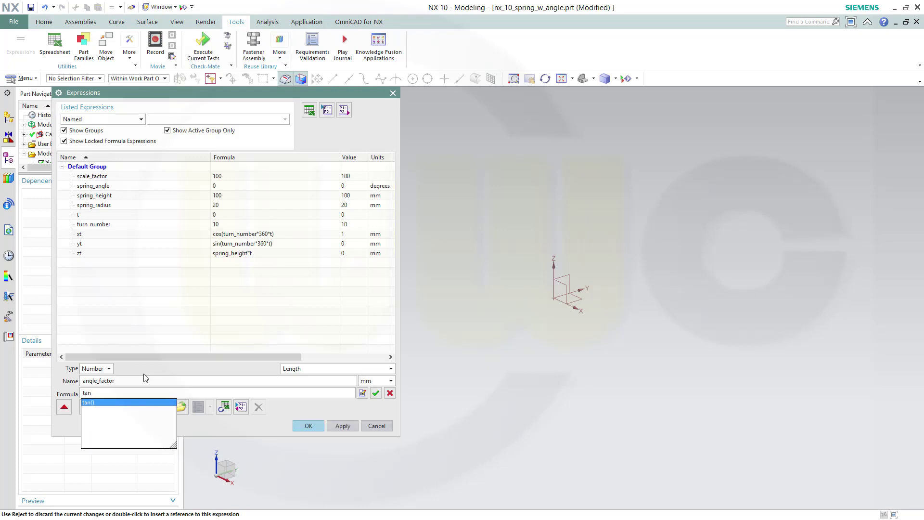
text((spring)
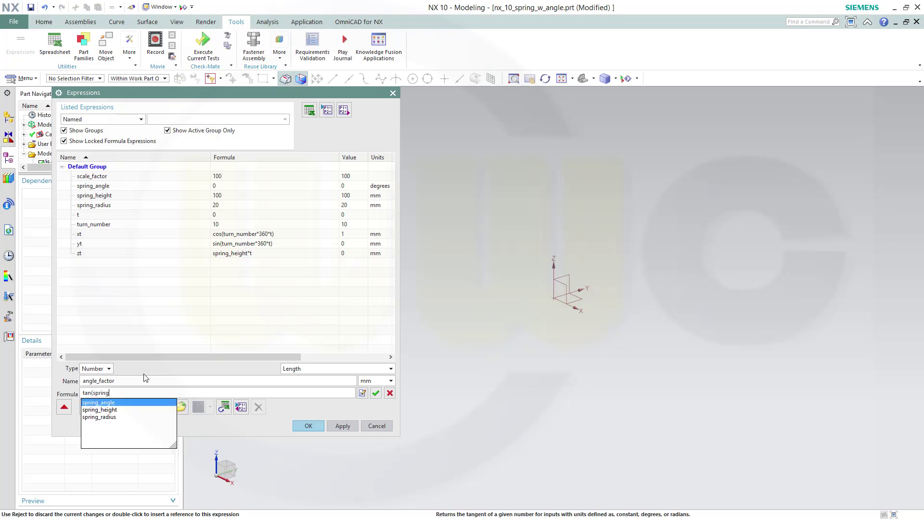
key(Return)
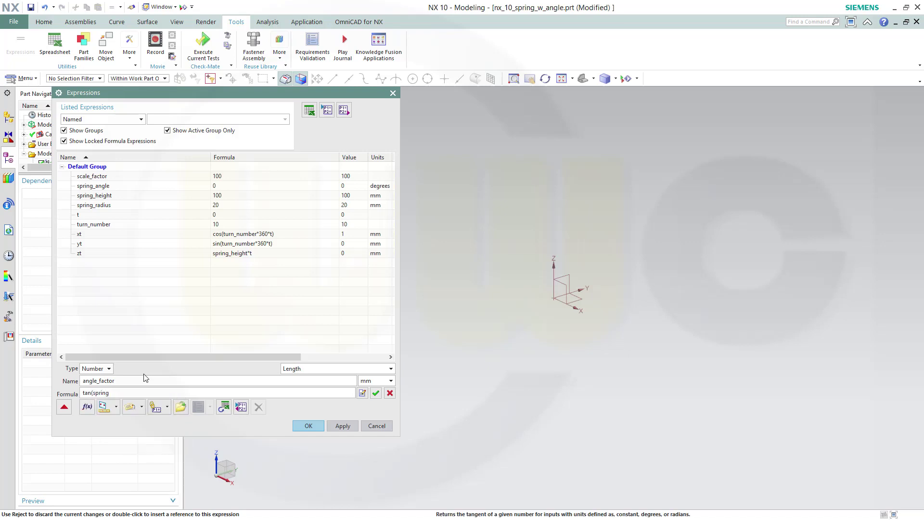
text())
click(340, 426)
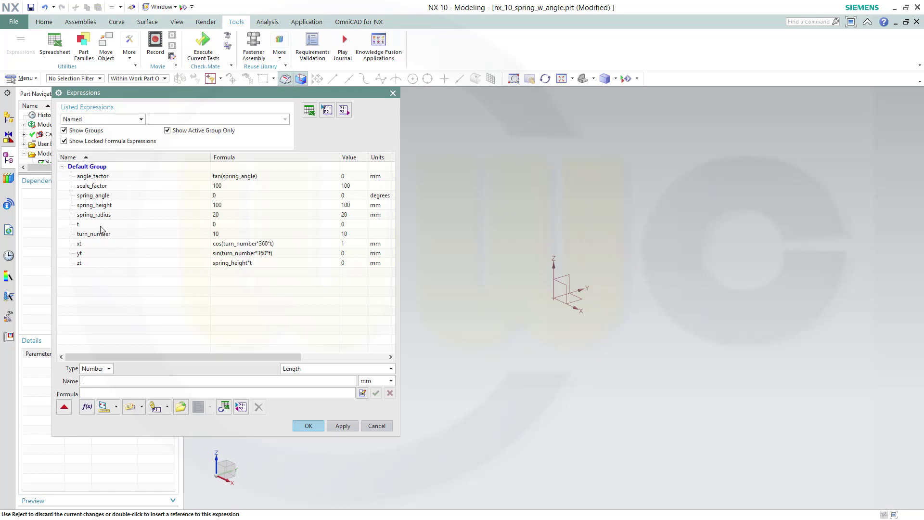
- Append +angle_factor*scale_factor to the yt formula and apply the change
click(272, 255)
click(193, 392)
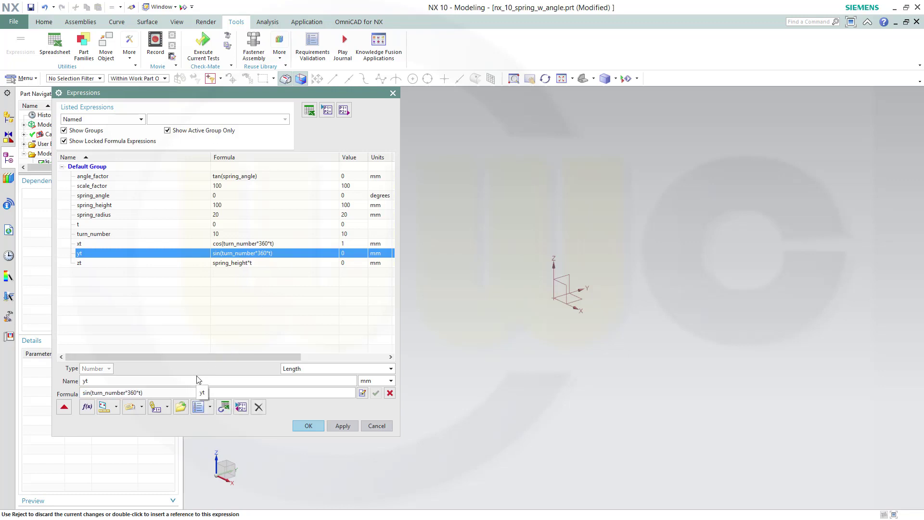
text(+)
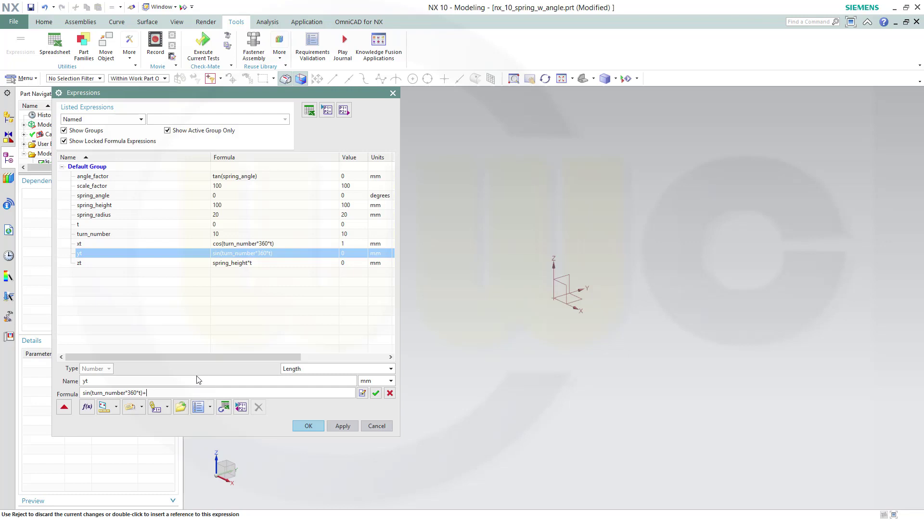
text(angle)
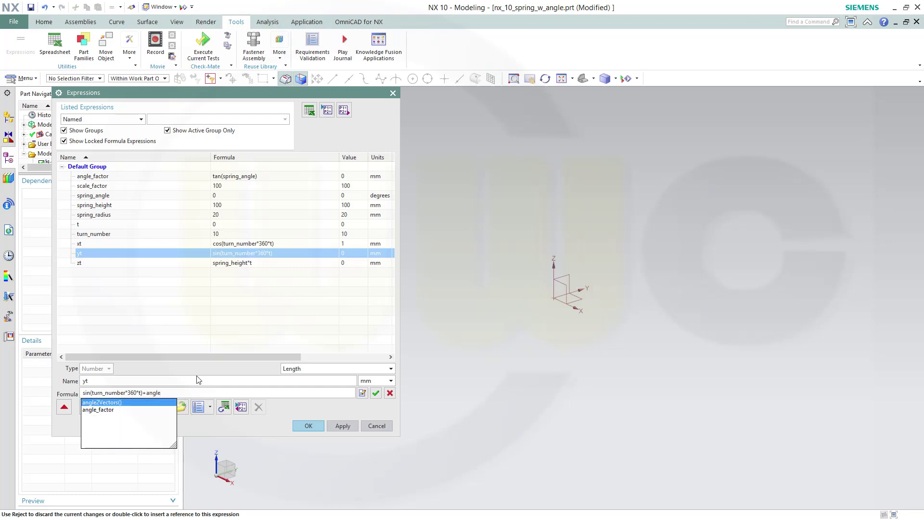
key(Down)
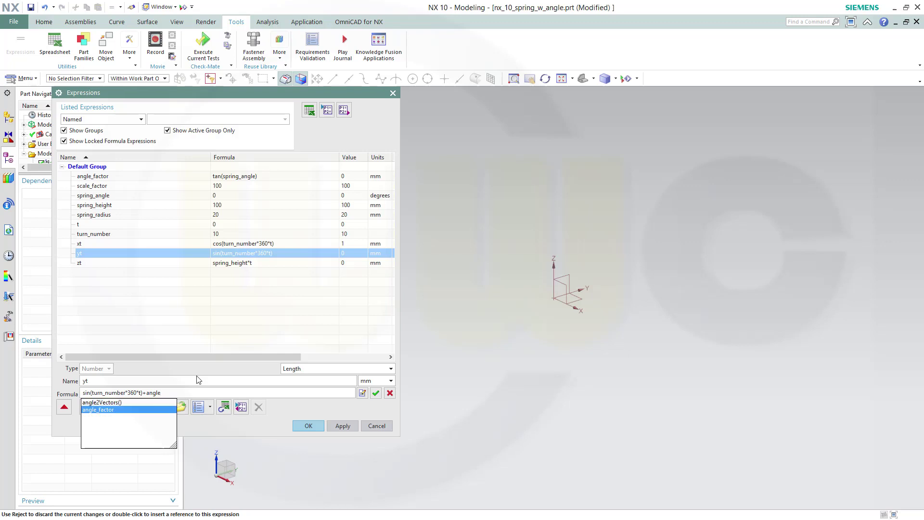
key(Return)
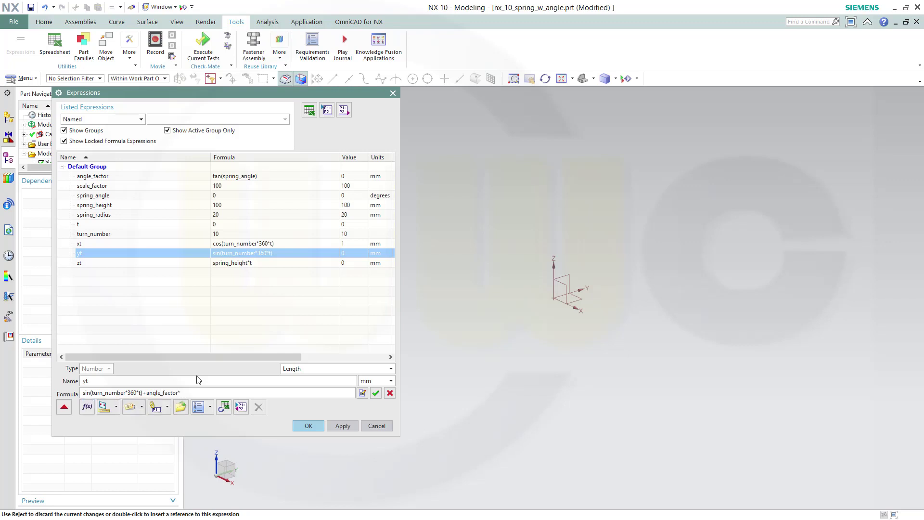
text(*scale)
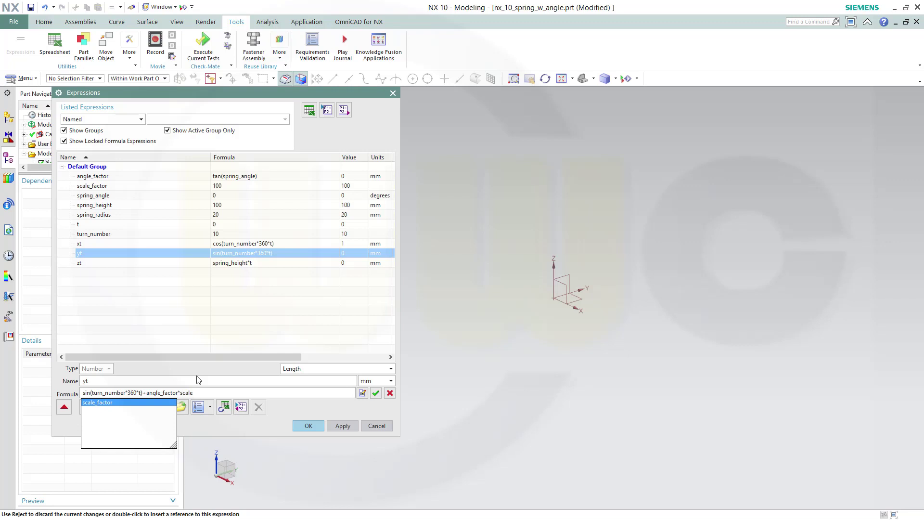
key(Return)
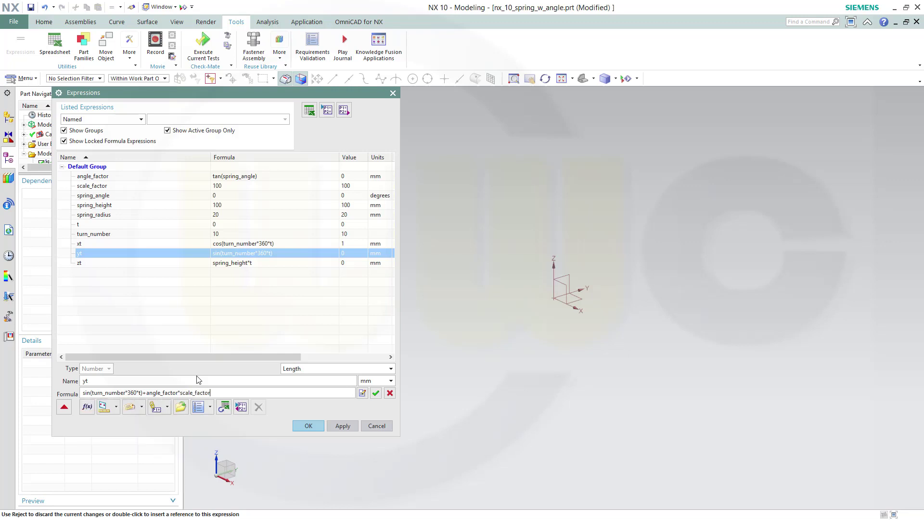
click(342, 423)
- Create a By Equation law curve from xt, yt and zt, then pan to show it
click(308, 426)
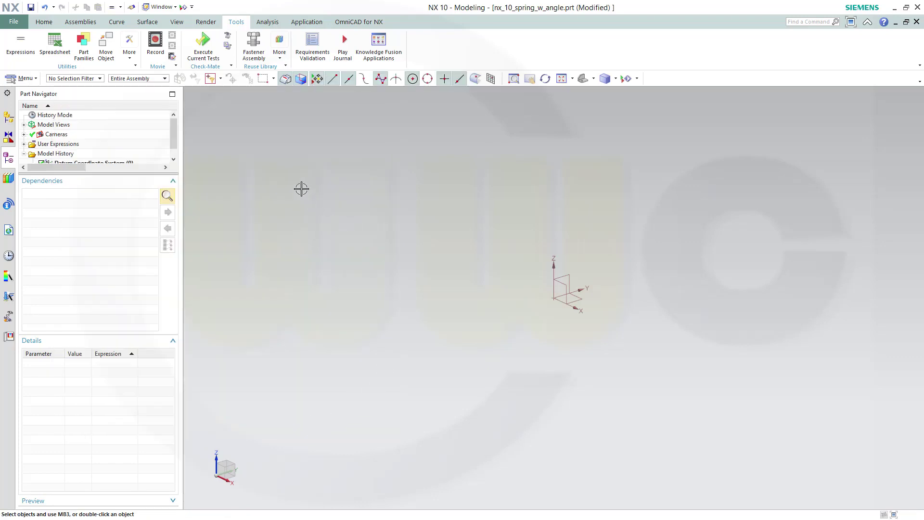
click(117, 23)
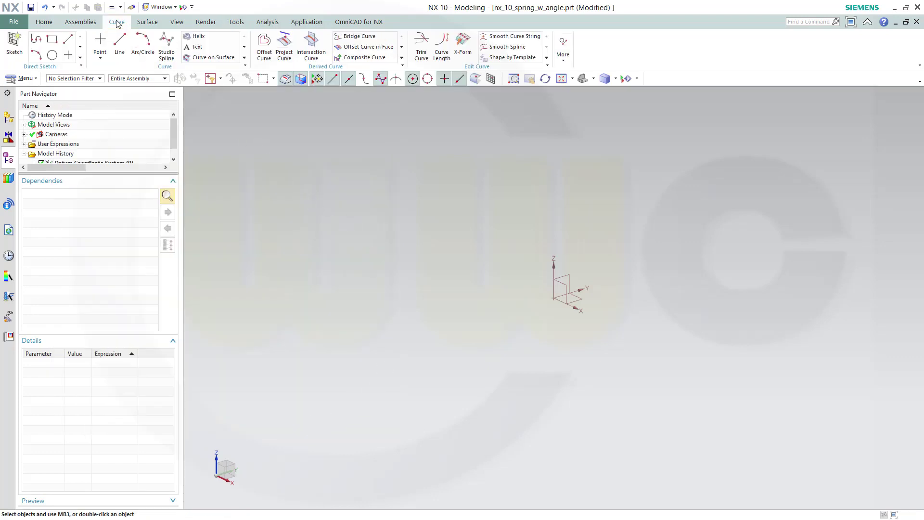
click(245, 62)
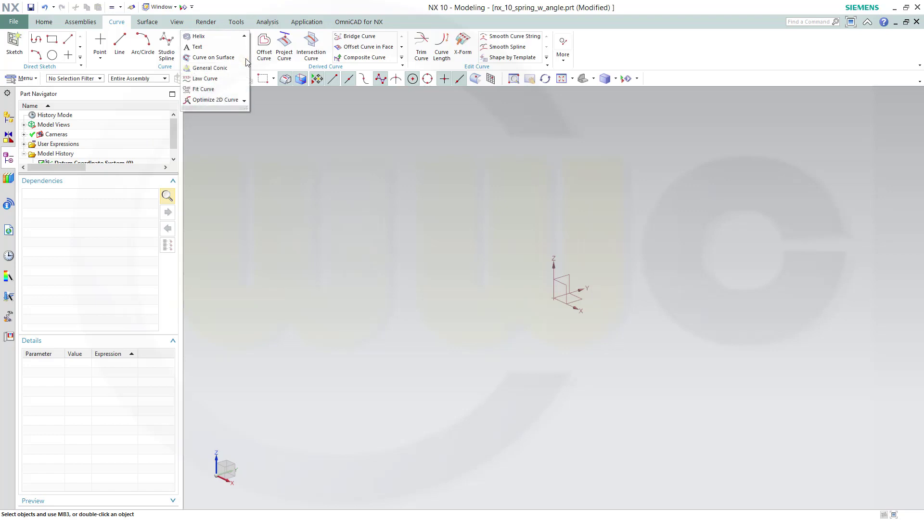
click(204, 78)
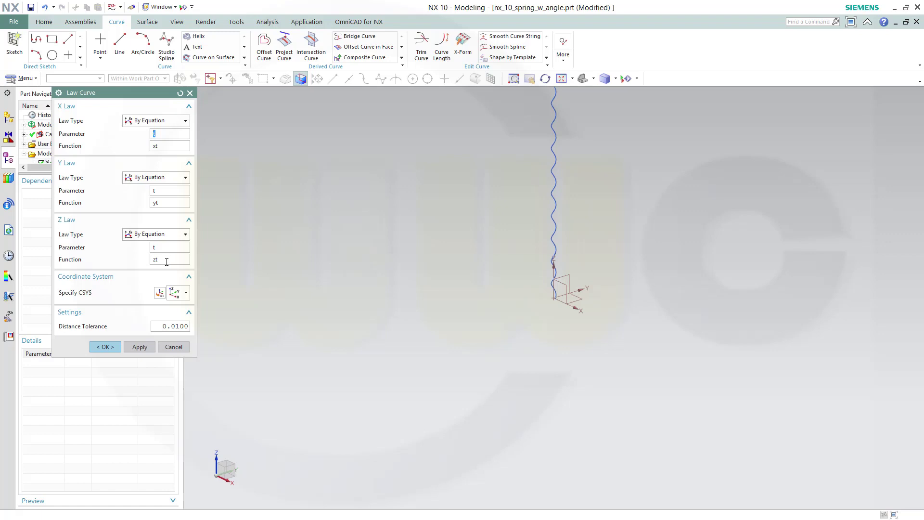
click(104, 346)
scroll(414, 270, up, 3)
scroll(594, 269, down, 3)
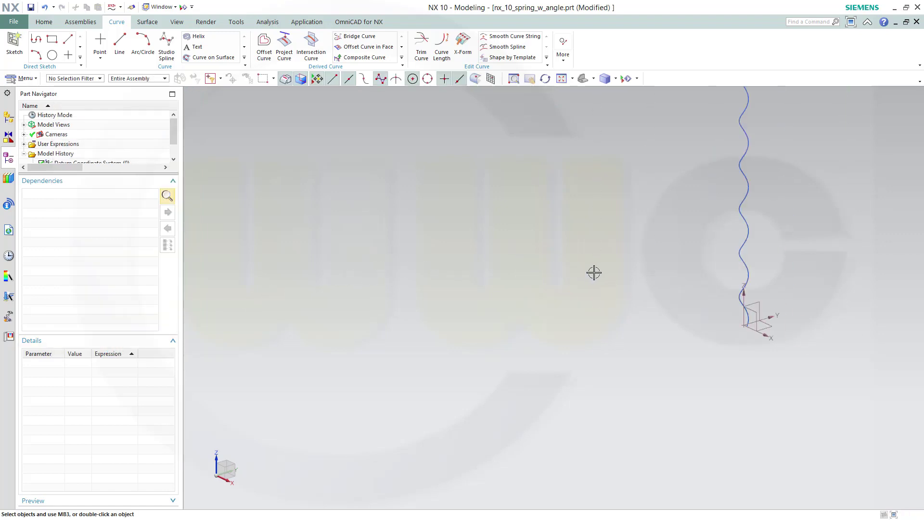
shift+middle_drag(683, 202, 645, 270)
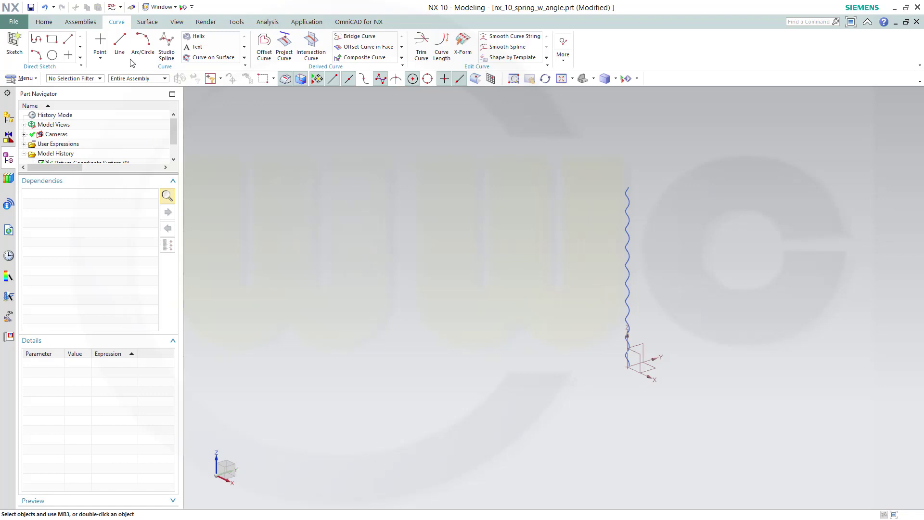
- Multiply the xt law formula by spring_radius in the Expressions list
click(236, 22)
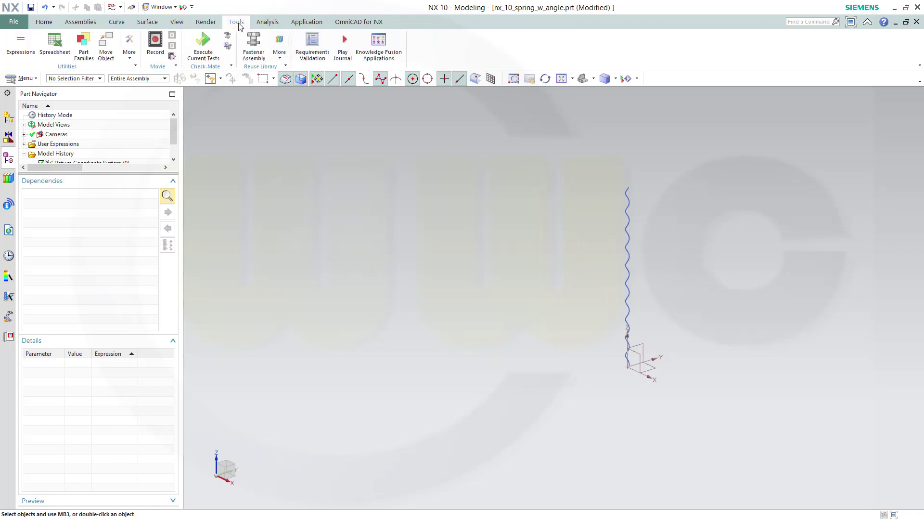
click(8, 53)
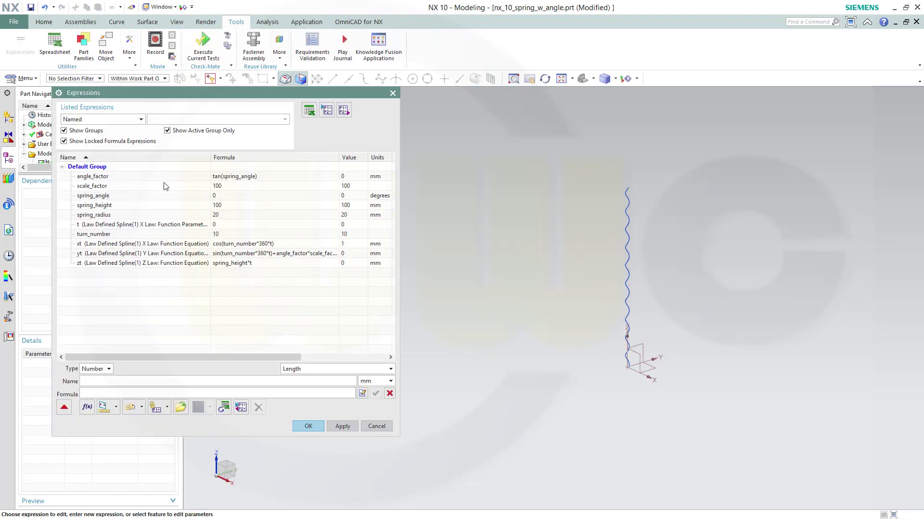
click(284, 243)
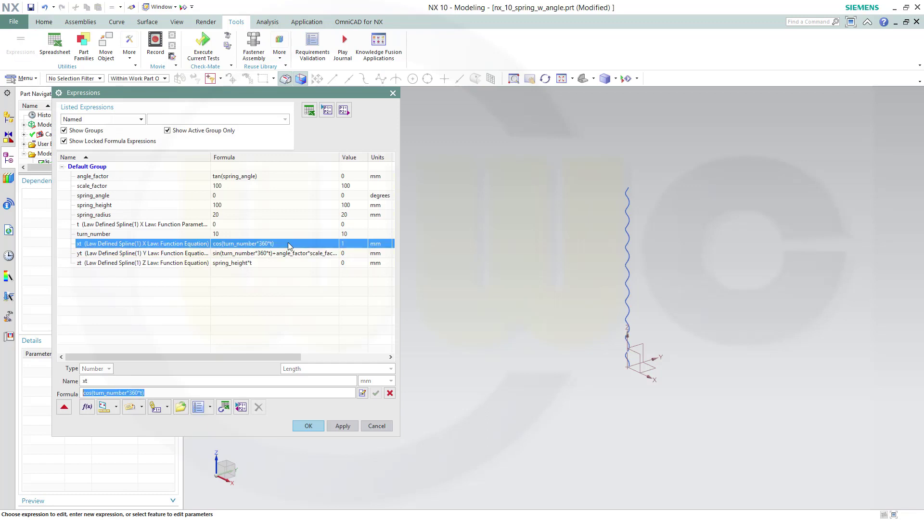
click(159, 392)
text(*)
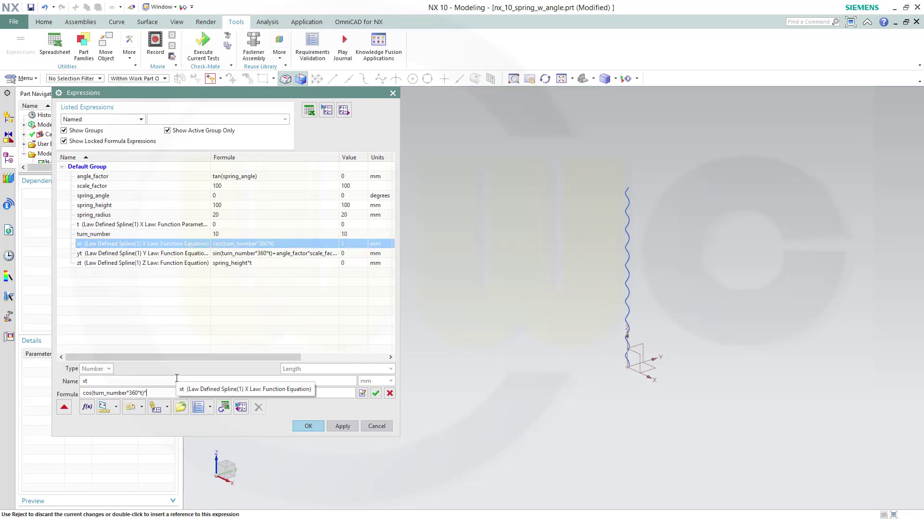
text(spring)
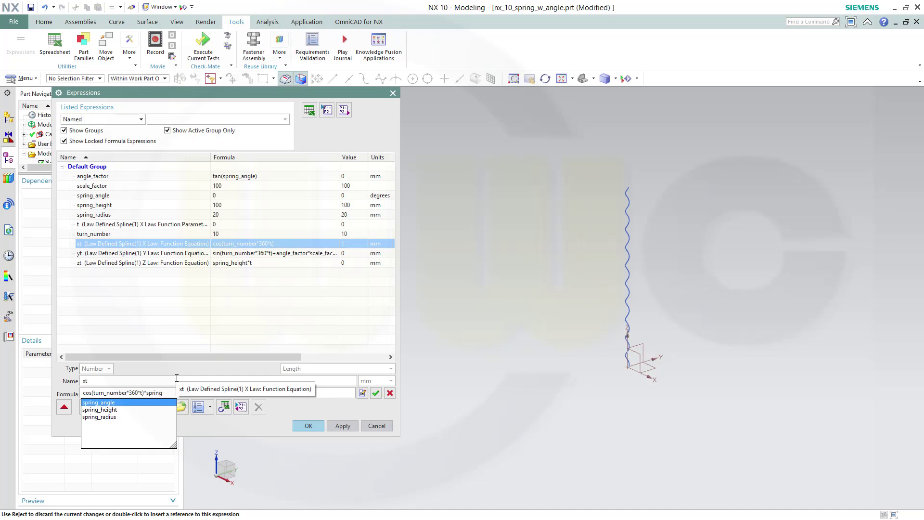
key(Down)
key(Down)
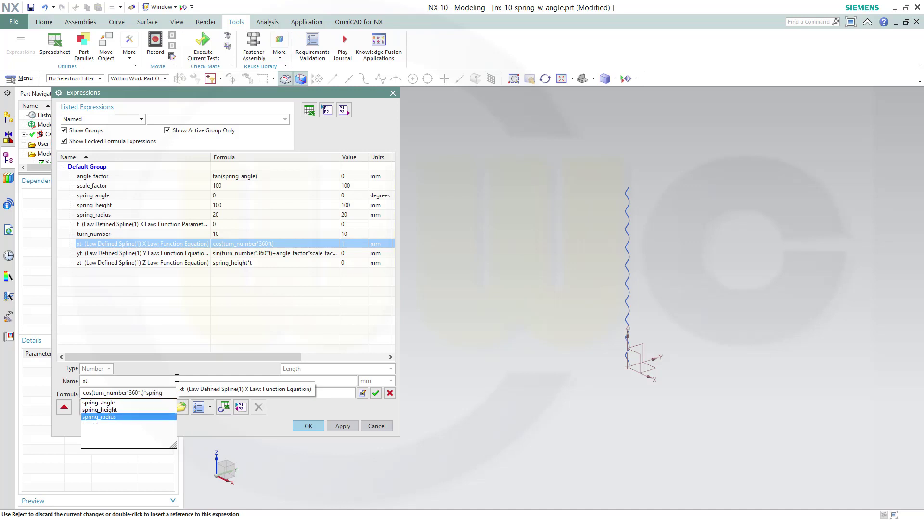
key(Return)
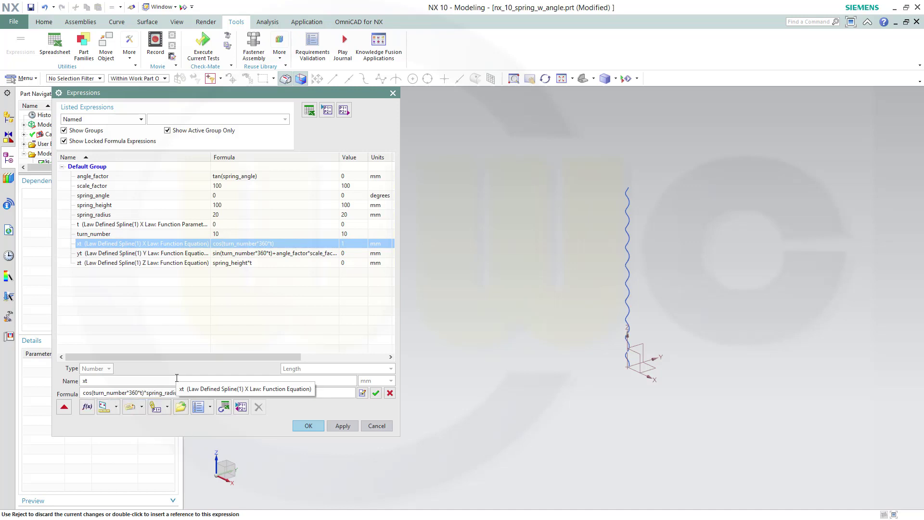
click(376, 394)
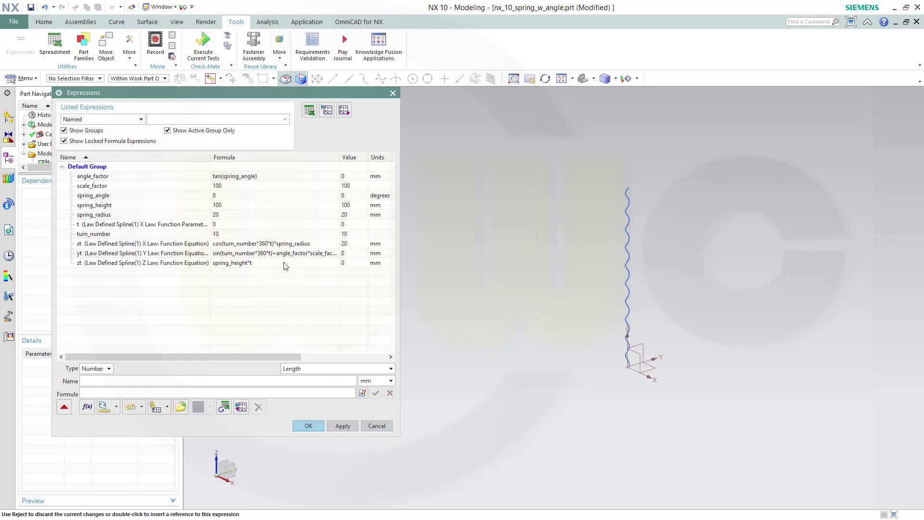
- Multiply the yt sine term by spring_radius as well and accept it
click(264, 256)
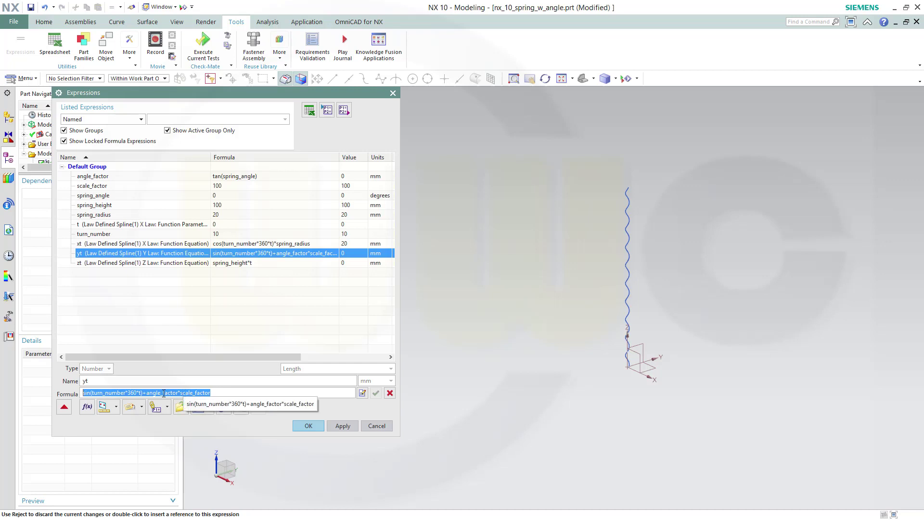
click(142, 392)
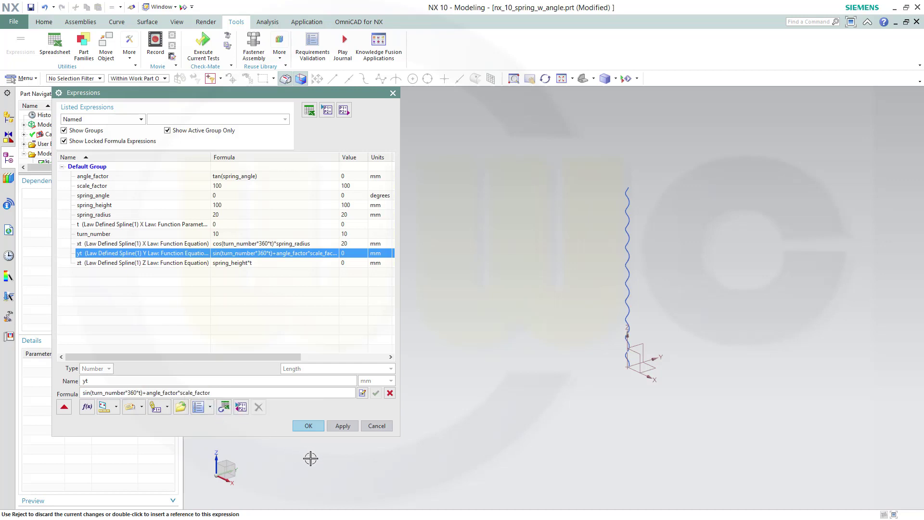
text(*spirn)
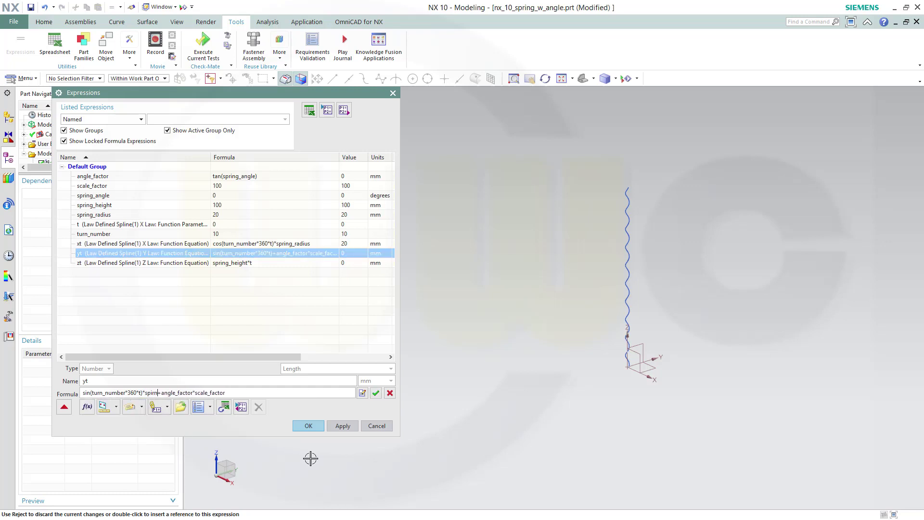
key(BackSpace)
key(BackSpace)
key(BackSpace)
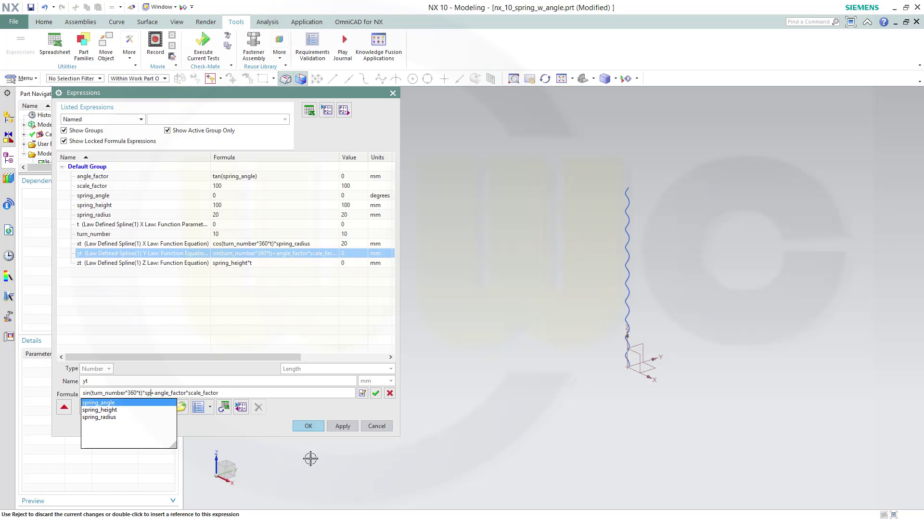
key(Down)
key(Down)
key(Return)
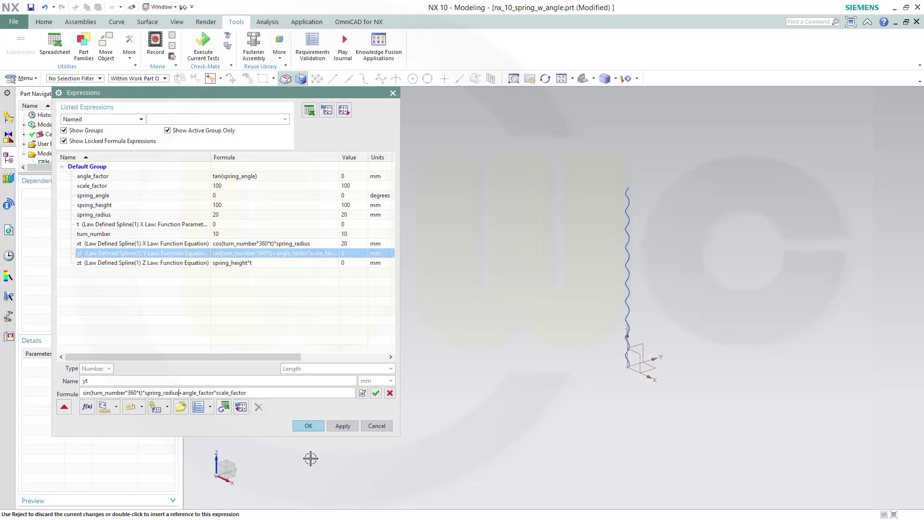
click(375, 392)
- Apply the edited laws, tilt the view of the helix, and reopen the expressions list
click(308, 425)
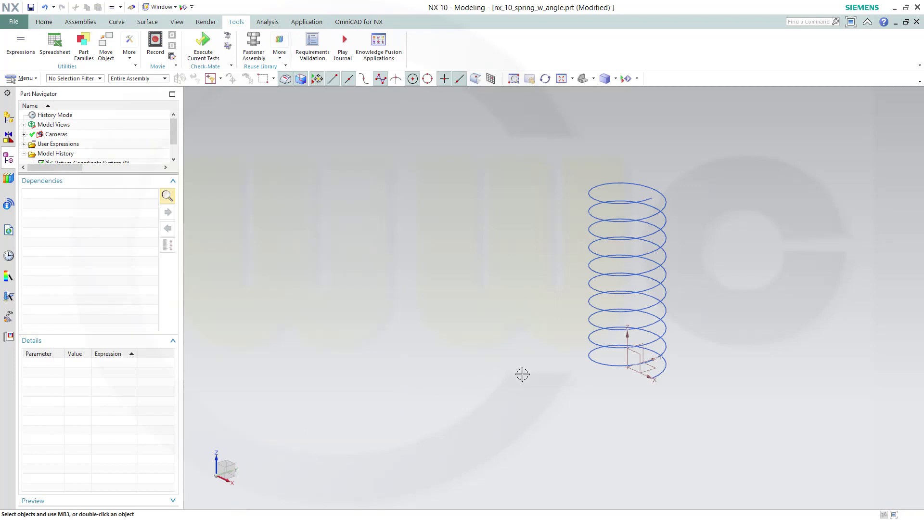
middle_drag(493, 361, 532, 262)
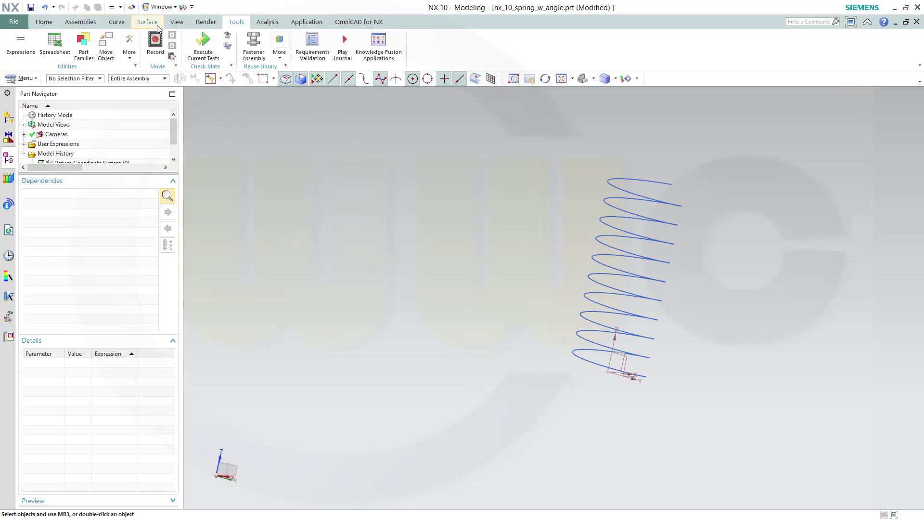
click(18, 50)
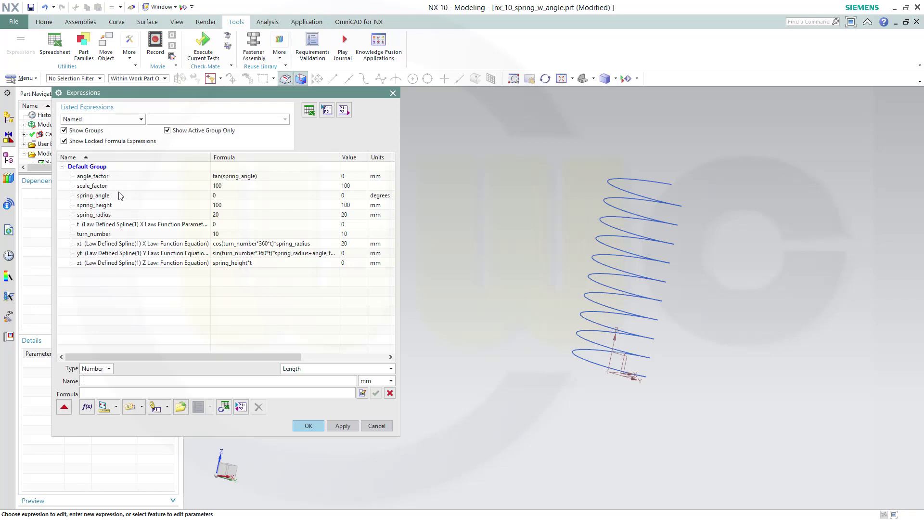
- Set spring_angle to 45 degrees, recentre the view, and reopen the expressions to check values
click(227, 196)
text(45)
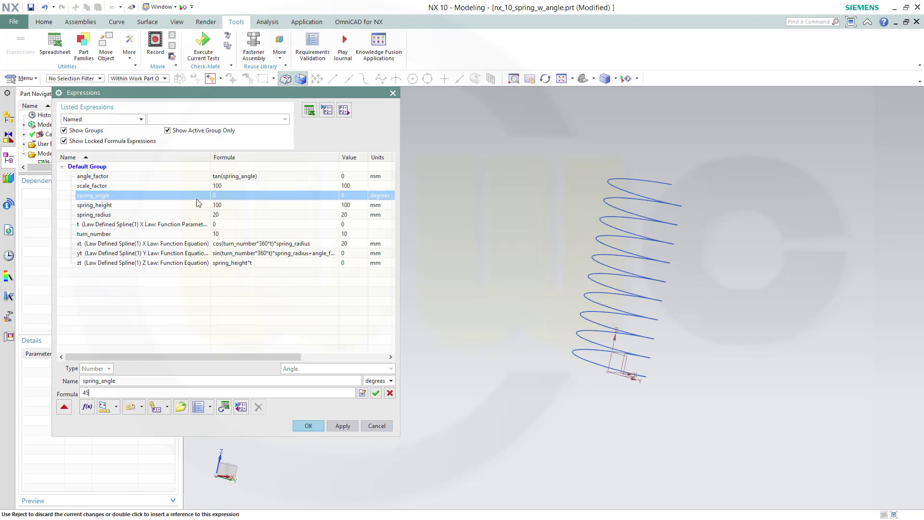
click(298, 430)
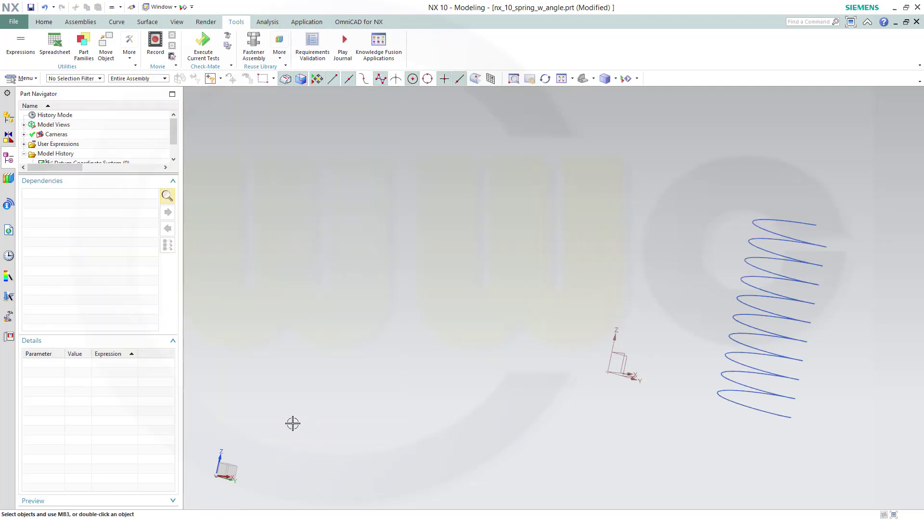
shift+middle_drag(498, 362, 389, 353)
middle_drag(555, 370, 523, 364)
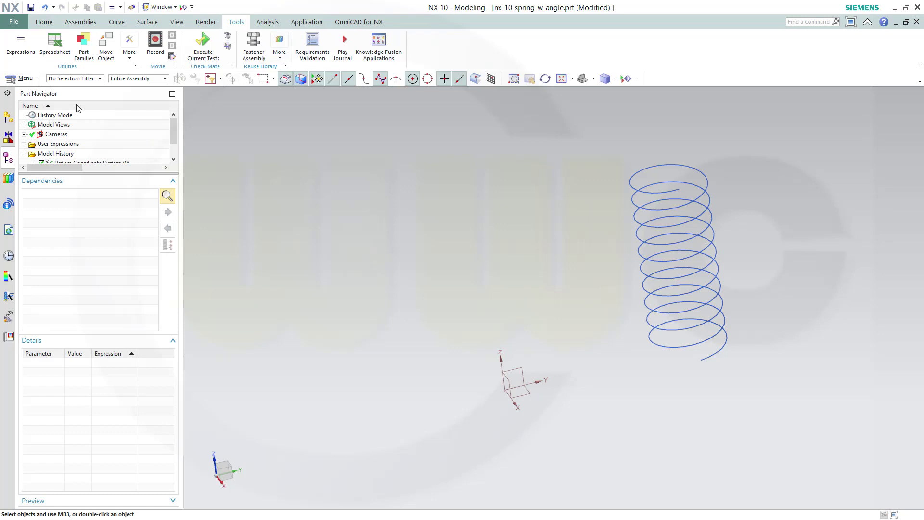
click(27, 48)
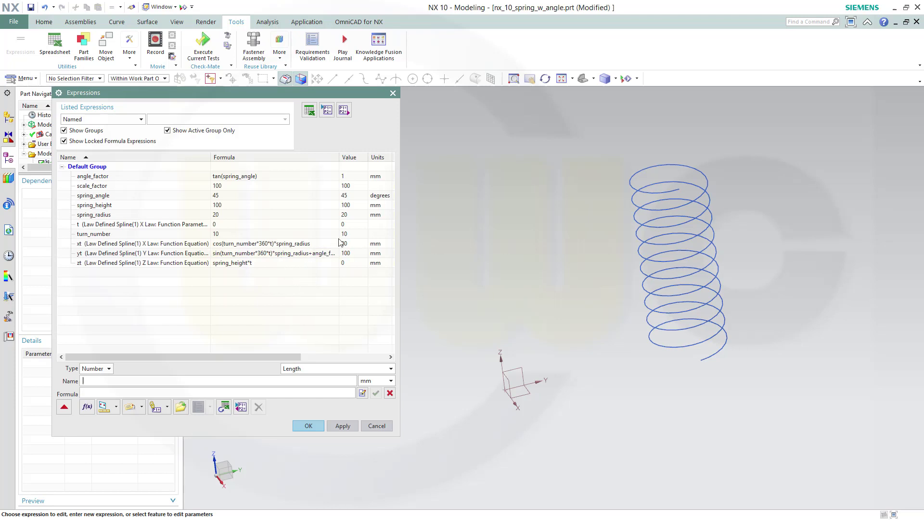
- Append *t to the yt formula so the angle_factor*scale_factor offset grows along the height
drag(398, 267, 557, 268)
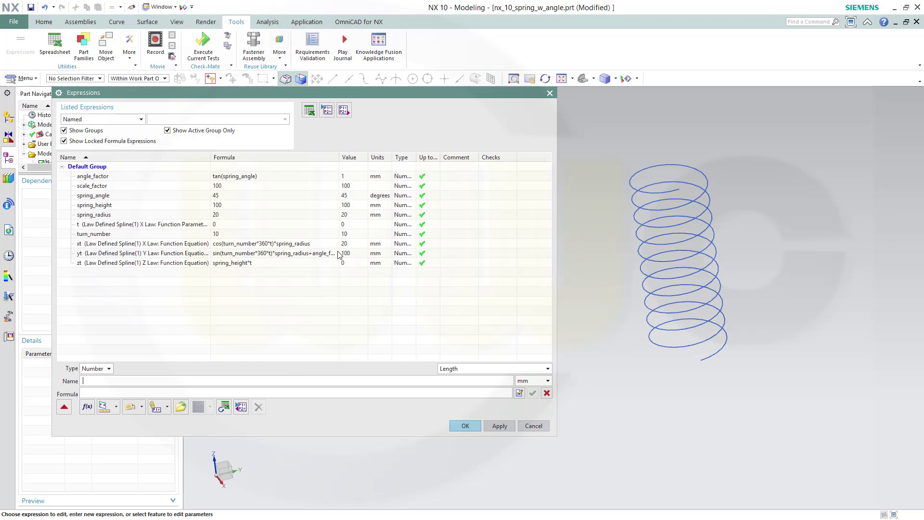
click(345, 254)
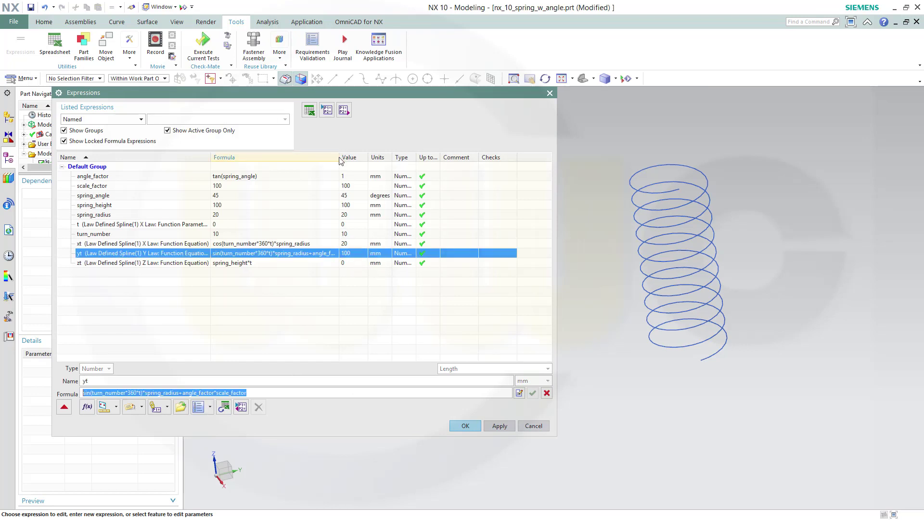
drag(396, 165, 408, 165)
click(390, 257)
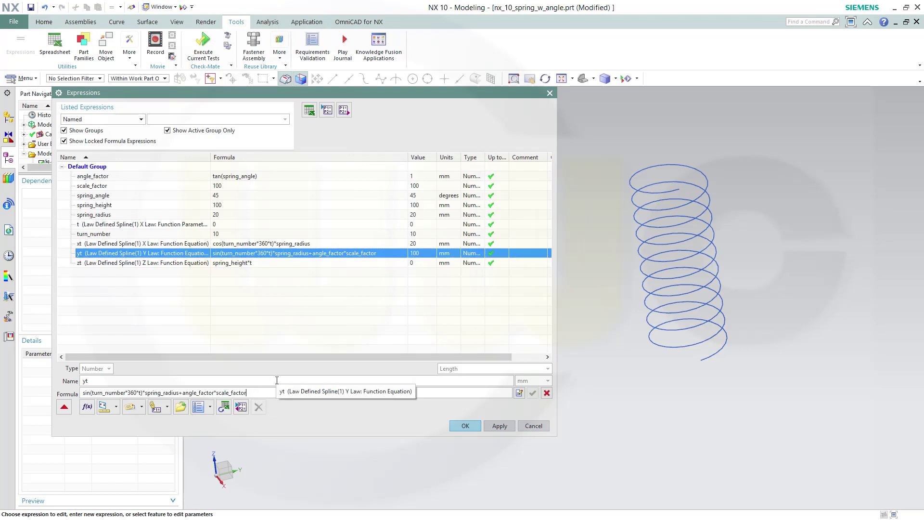
text(*t)
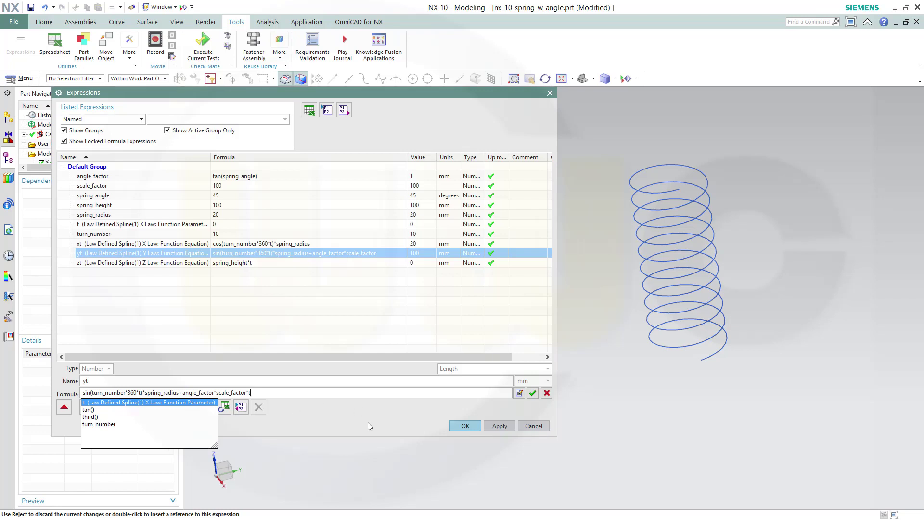
click(535, 393)
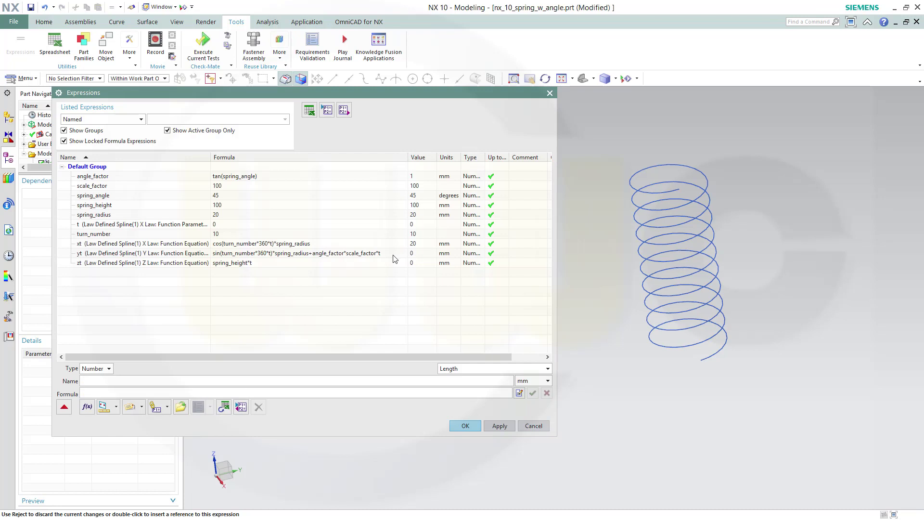
click(467, 425)
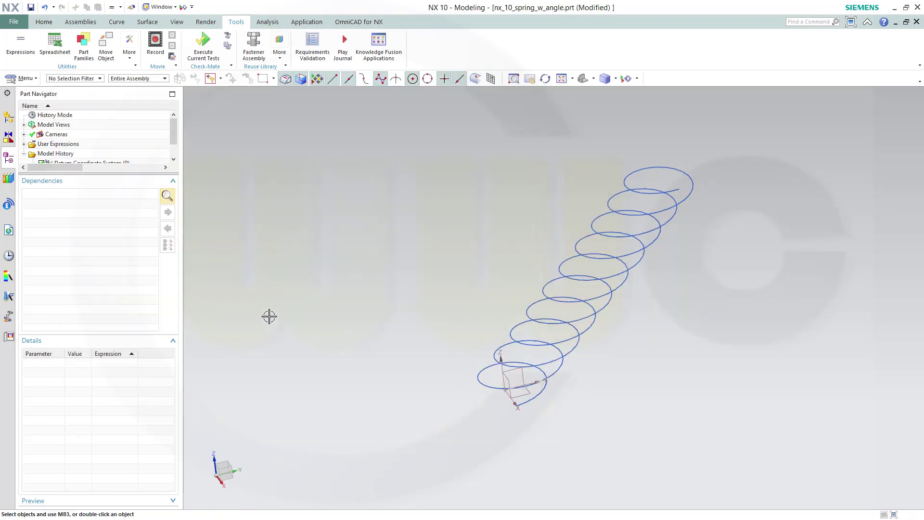
- Sweep a 5 mm outer-diameter tube along the slanted helix
middle_drag(268, 316, 282, 283)
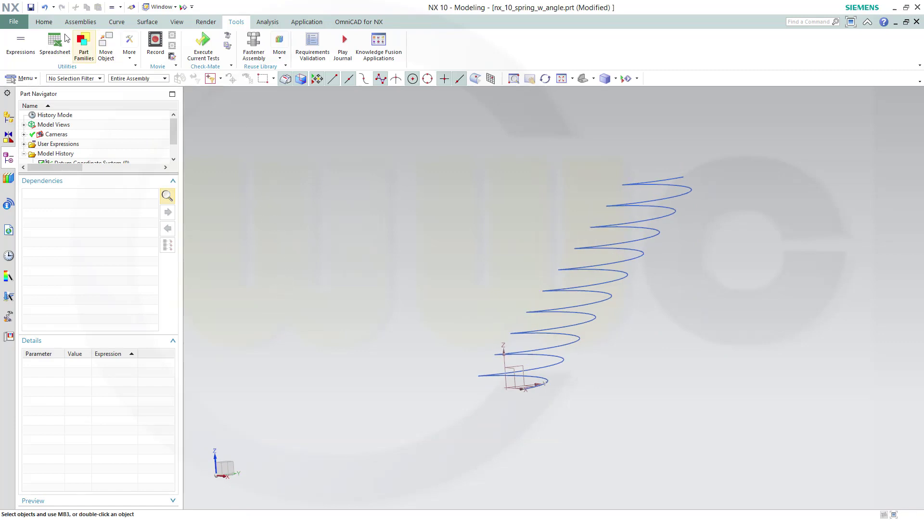
click(44, 23)
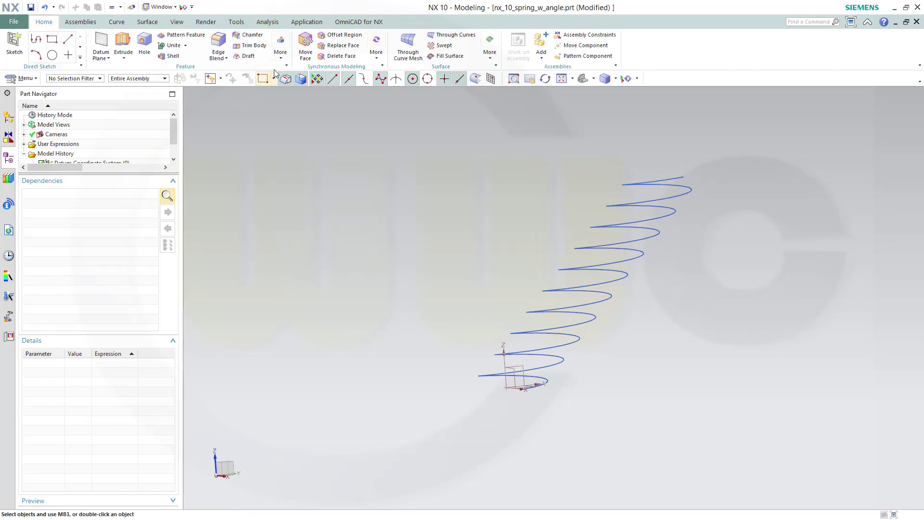
click(281, 53)
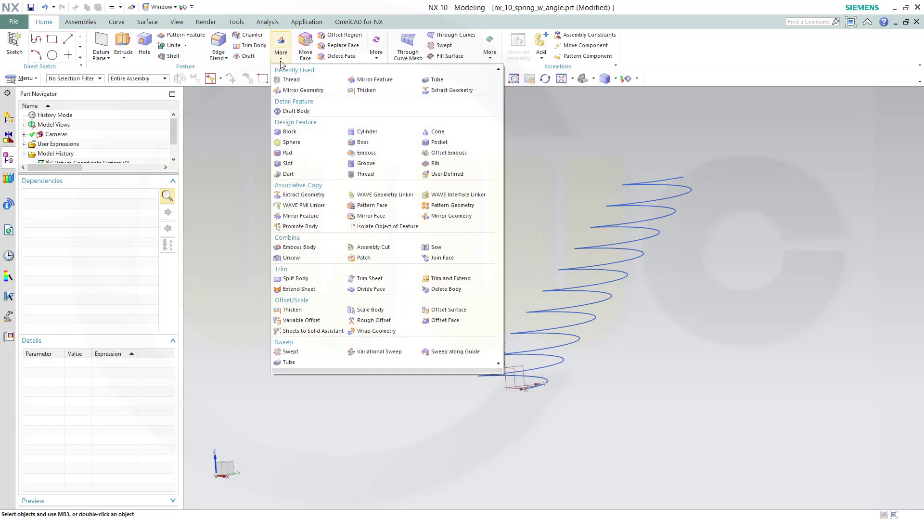
click(289, 362)
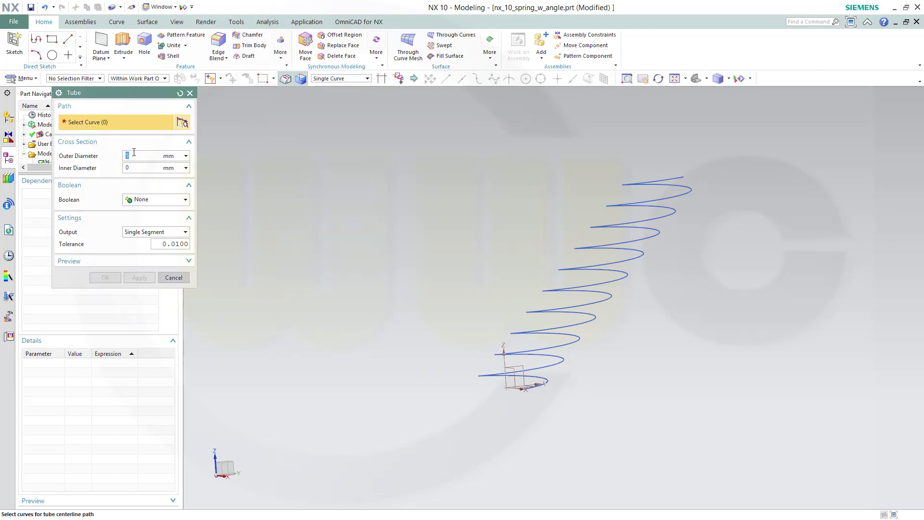
click(520, 331)
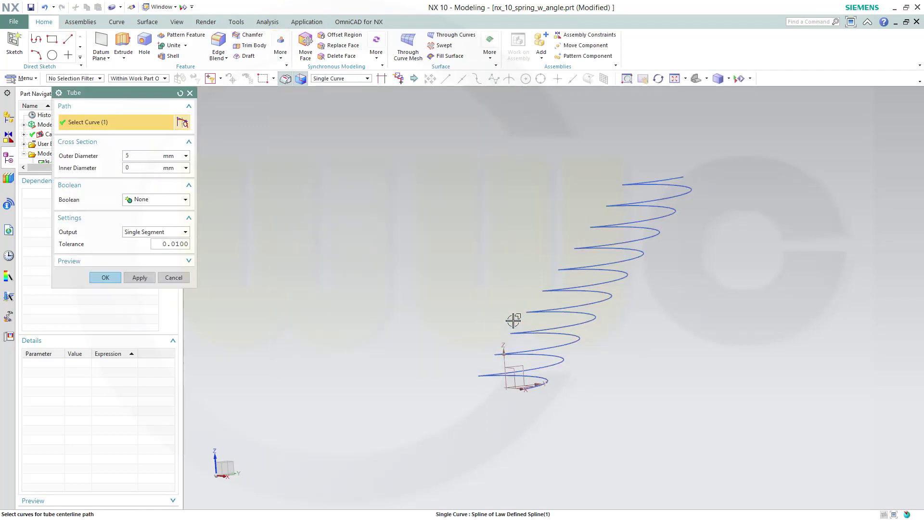
click(105, 277)
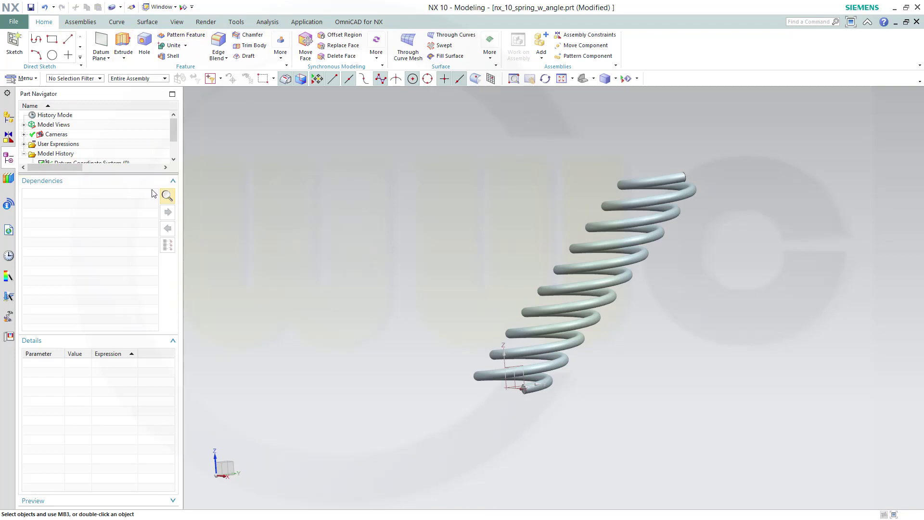
- Expand the Part Navigator and inspect the Tube, the Law Defined Spline and its child spline
drag(130, 172, 127, 211)
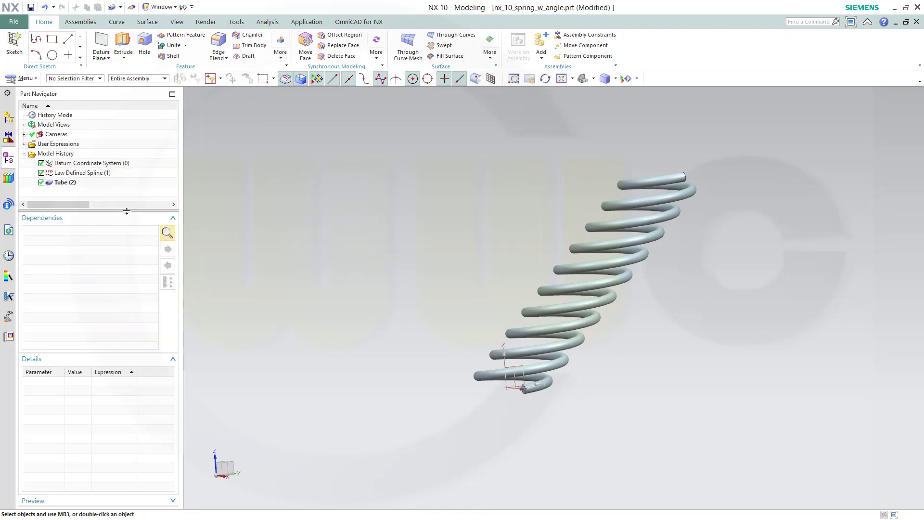
click(61, 183)
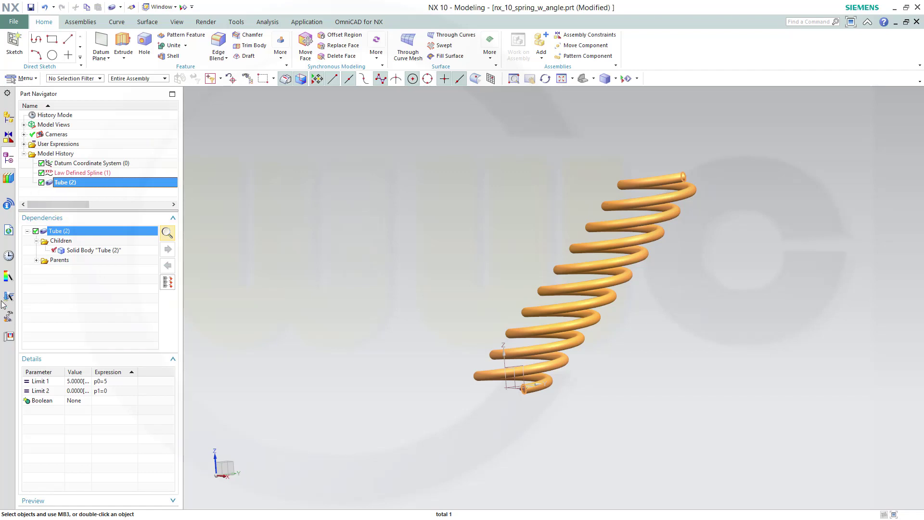
click(79, 173)
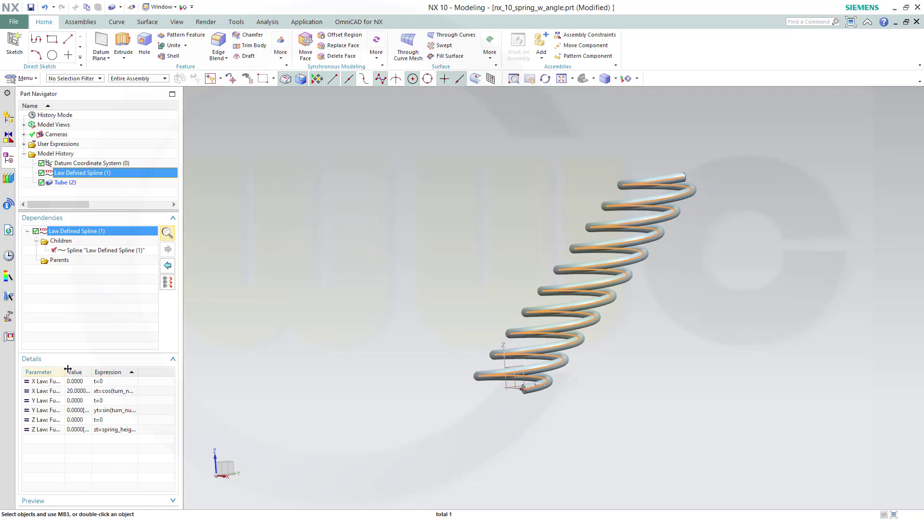
drag(68, 368, 103, 369)
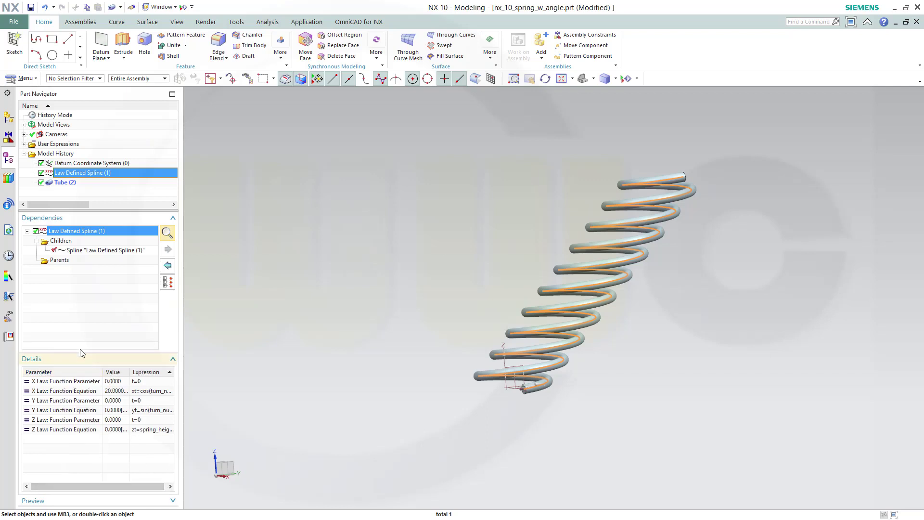
click(83, 251)
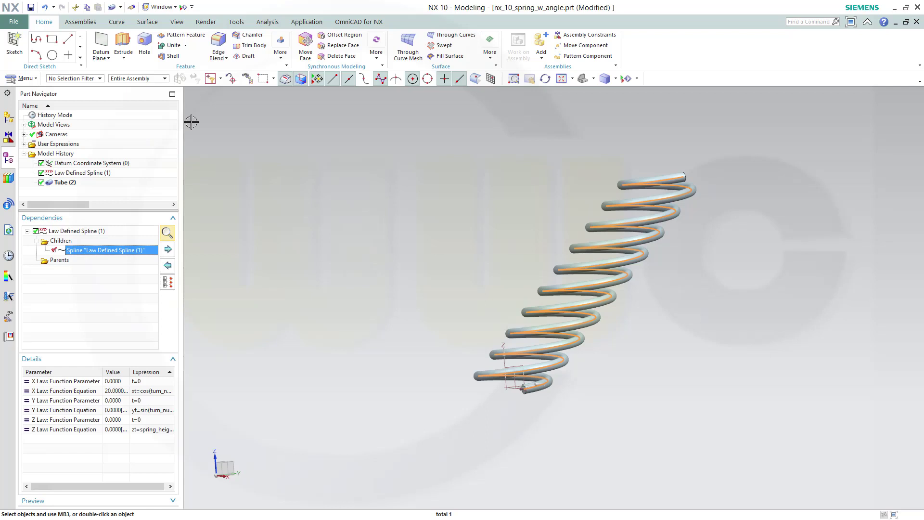
- Change spring_angle to 60 degrees and apply it to update the tube
click(236, 21)
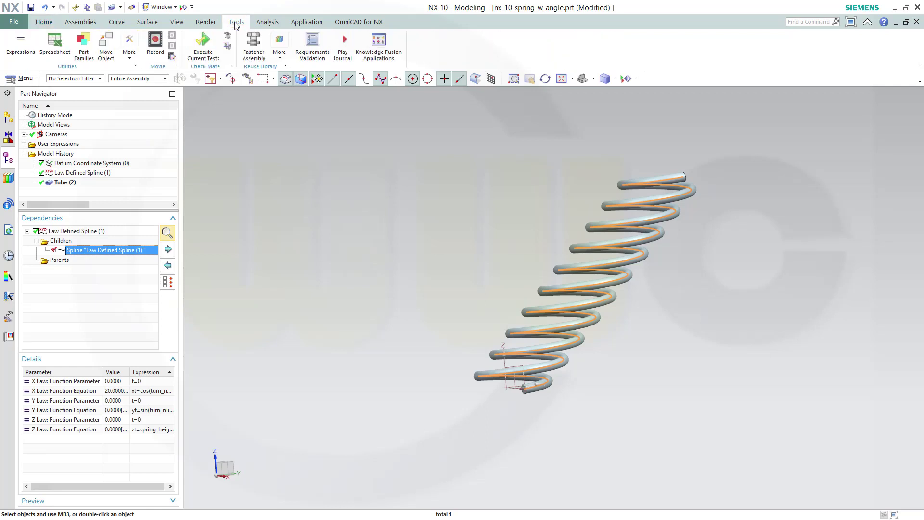
click(21, 46)
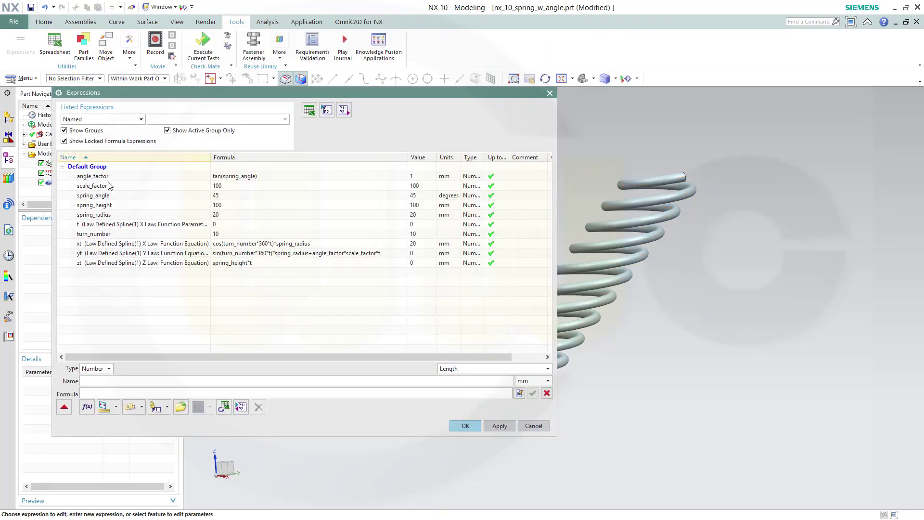
click(230, 197)
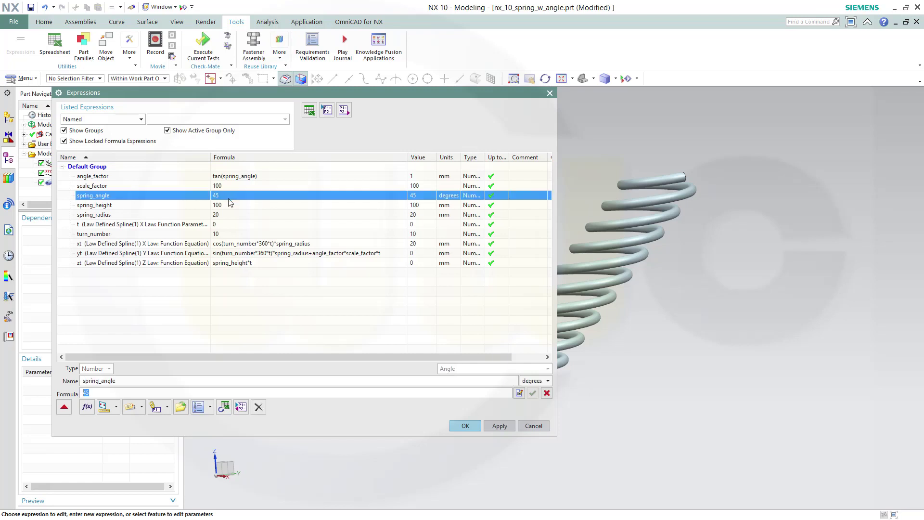
text(60)
key(Return)
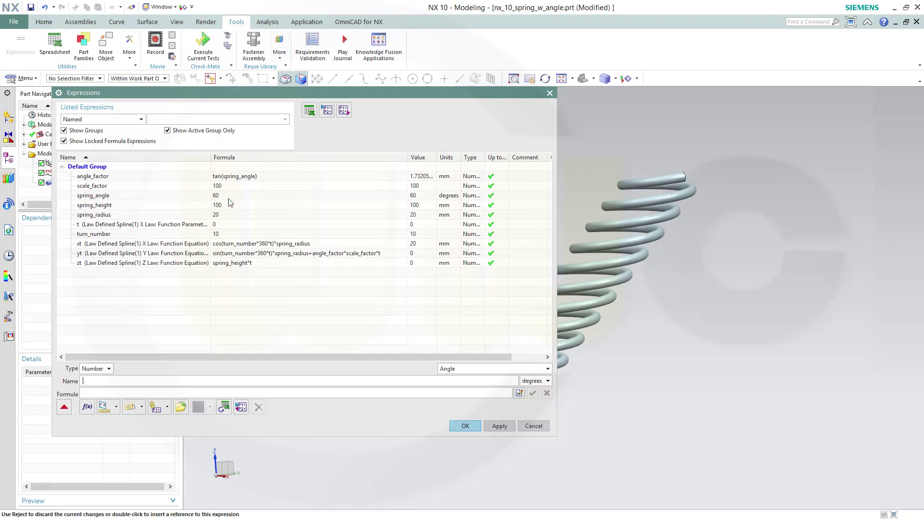
click(474, 426)
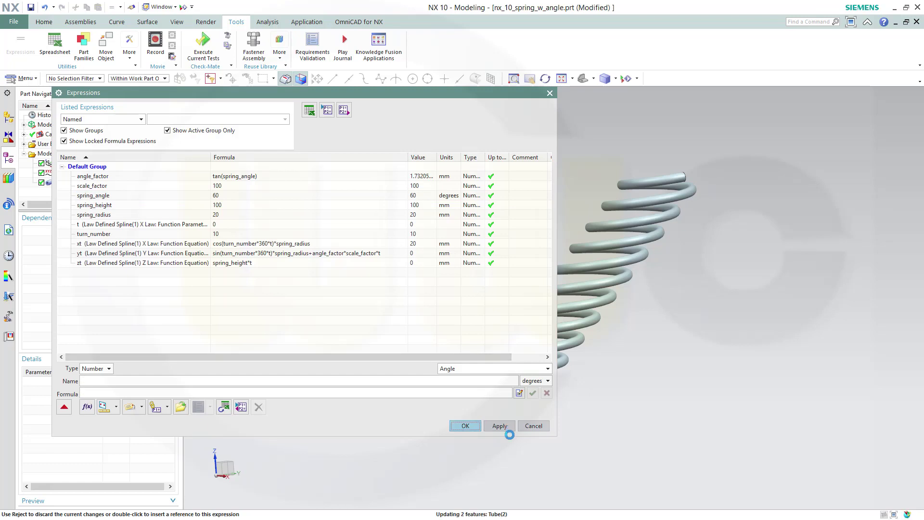